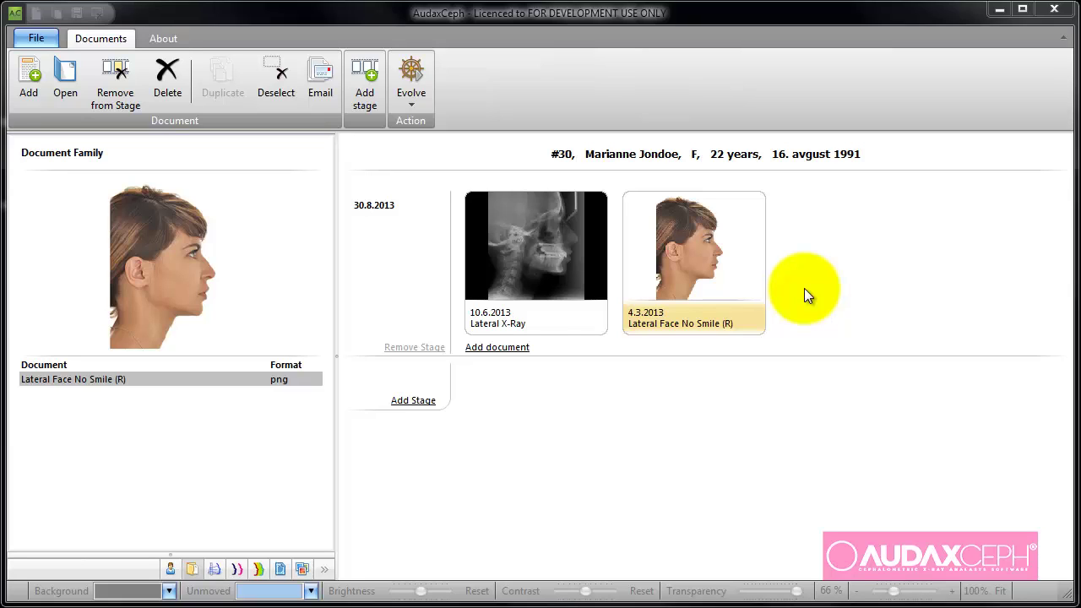
- Start a new analysis from the patient's Lateral X-Ray document
{"action": "left_click", "coordinate": [530, 247]}
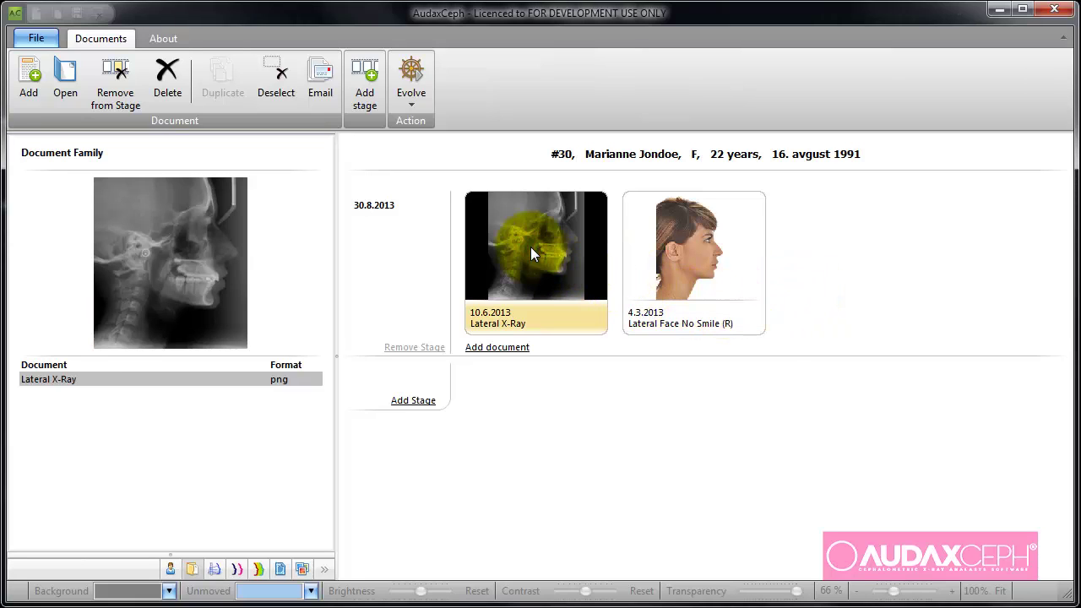
{"action": "left_click", "coordinate": [442, 103]}
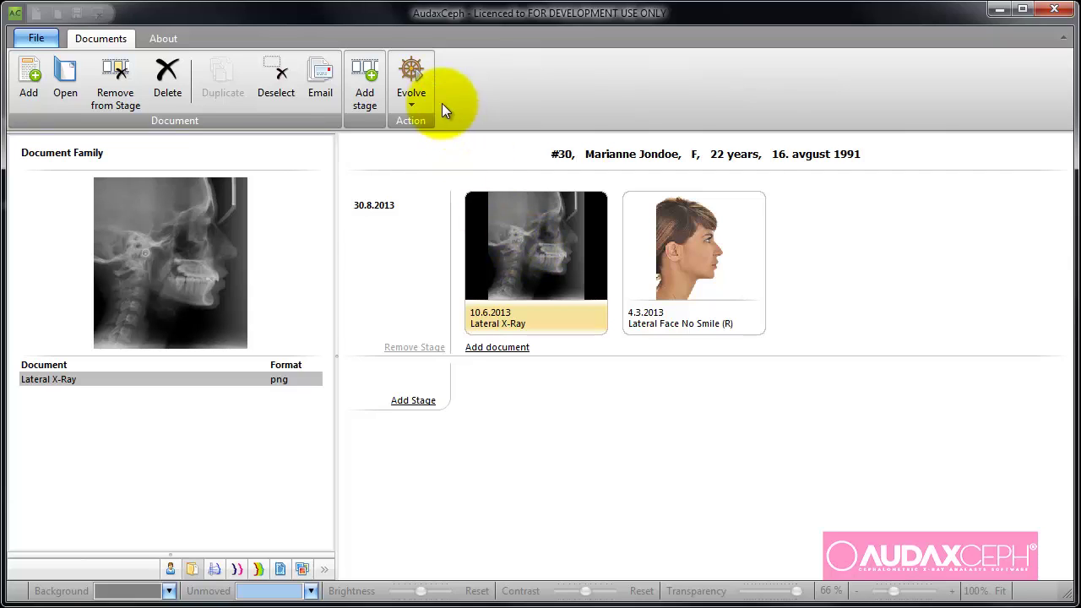
{"action": "right_click", "coordinate": [517, 210]}
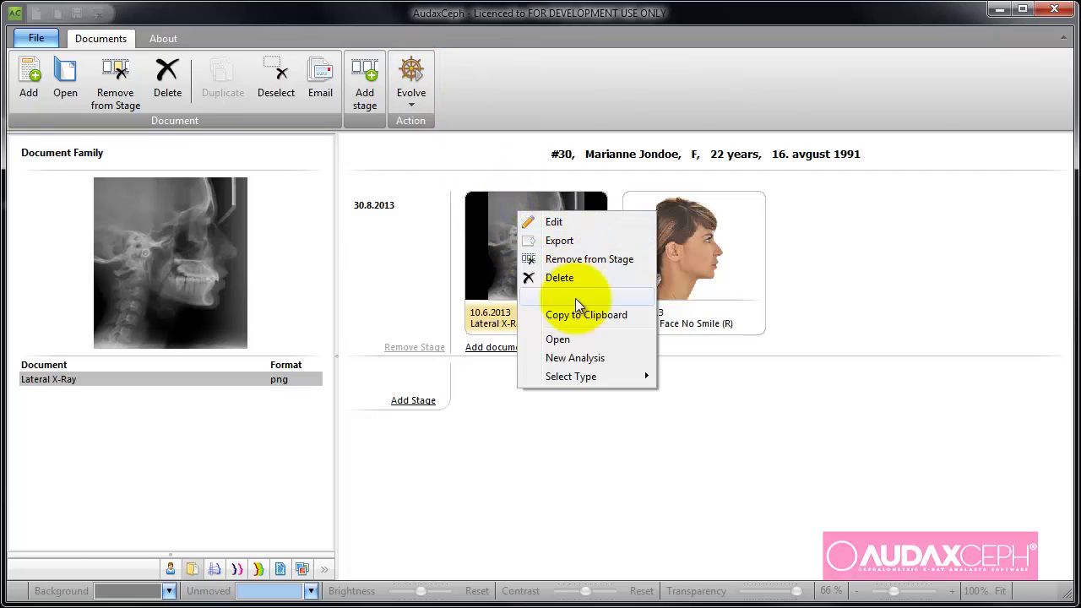
{"action": "left_click", "coordinate": [589, 358]}
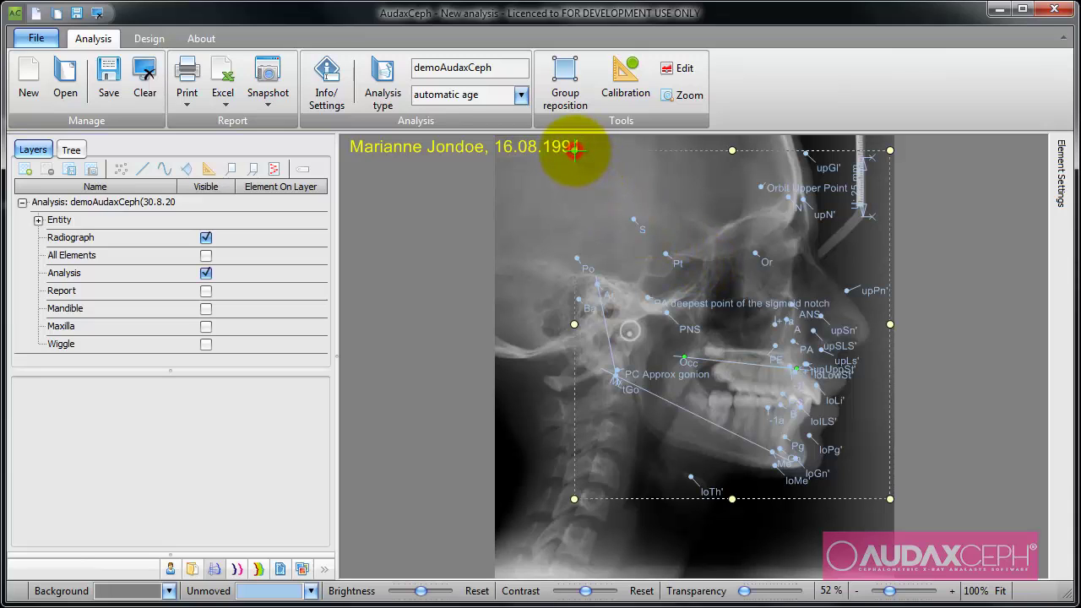
- Resize the landmark group to about 685 x 678 so that it fits the facial structures on the radiograph
{"action": "left_click_drag", "start_coordinate": [574, 149], "coordinate": [606, 208]}
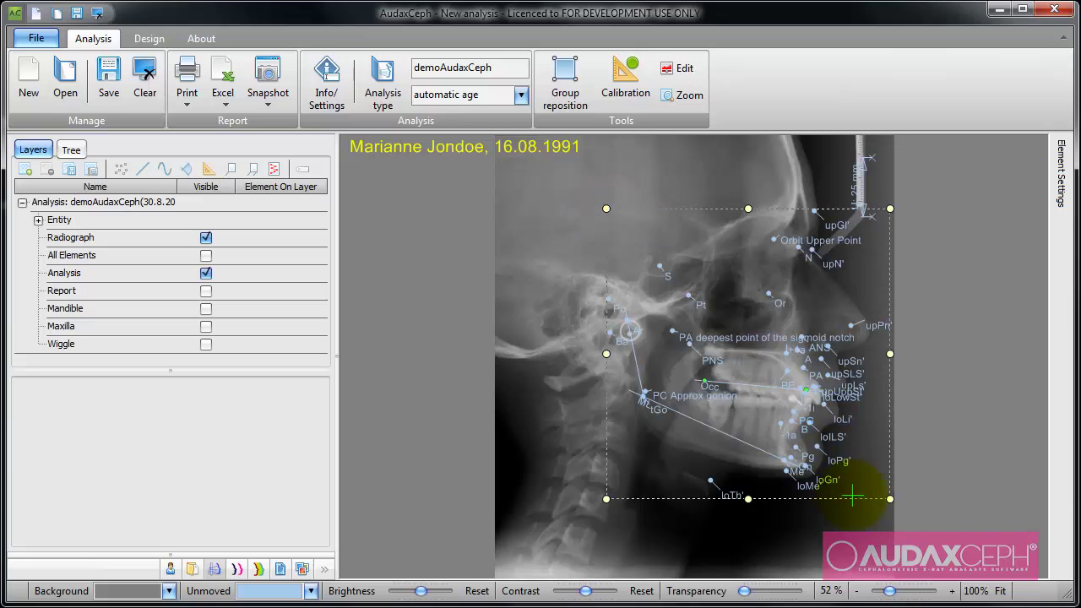
{"action": "left_click_drag", "start_coordinate": [890, 498], "coordinate": [910, 510]}
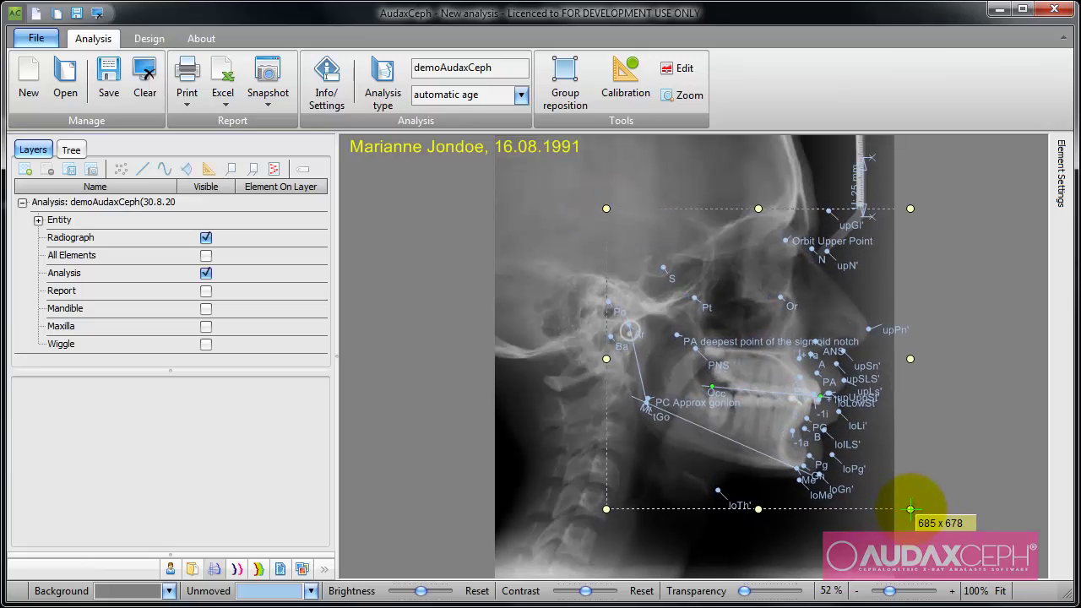
{"action": "left_click", "coordinate": [985, 427]}
- Place the upGl', N and upN' landmarks on the forehead and nasion outlines, and S in the sella turcica
{"action": "scroll", "coordinate": [1023, 379], "scroll_direction": "up", "scroll_amount": 5}
{"action": "scroll", "coordinate": [1001, 244], "scroll_direction": "up", "scroll_amount": 5}
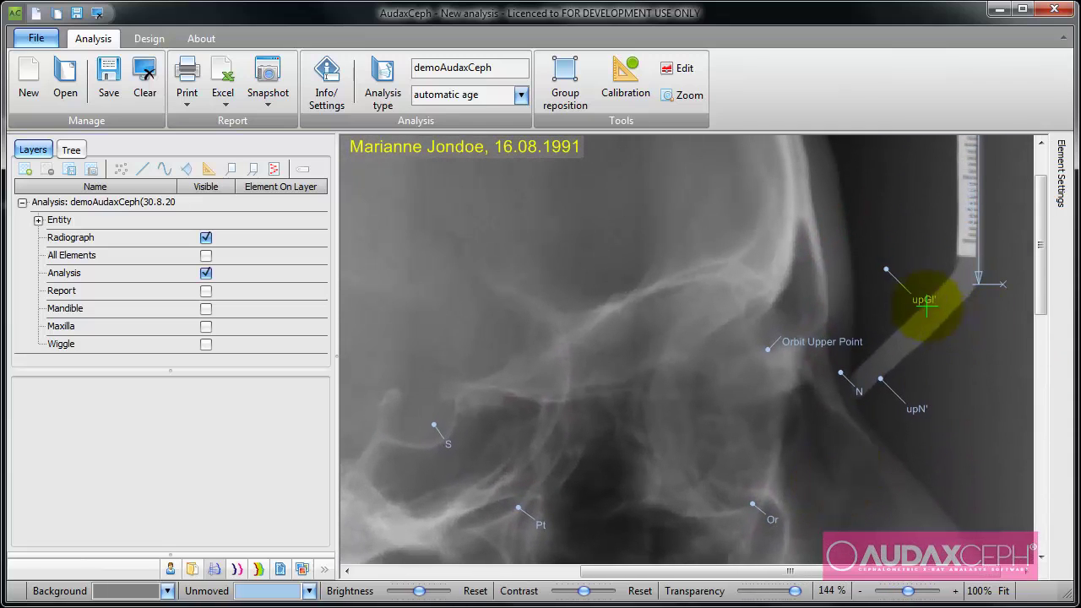
{"action": "left_click_drag", "start_coordinate": [923, 299], "coordinate": [887, 243]}
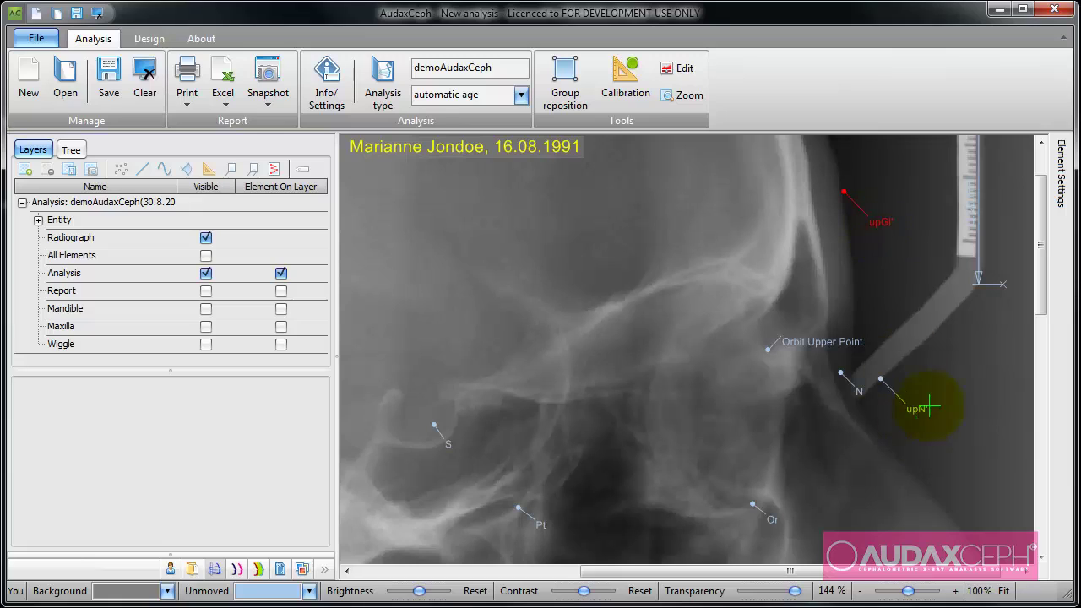
{"action": "left_click_drag", "start_coordinate": [864, 394], "coordinate": [848, 345]}
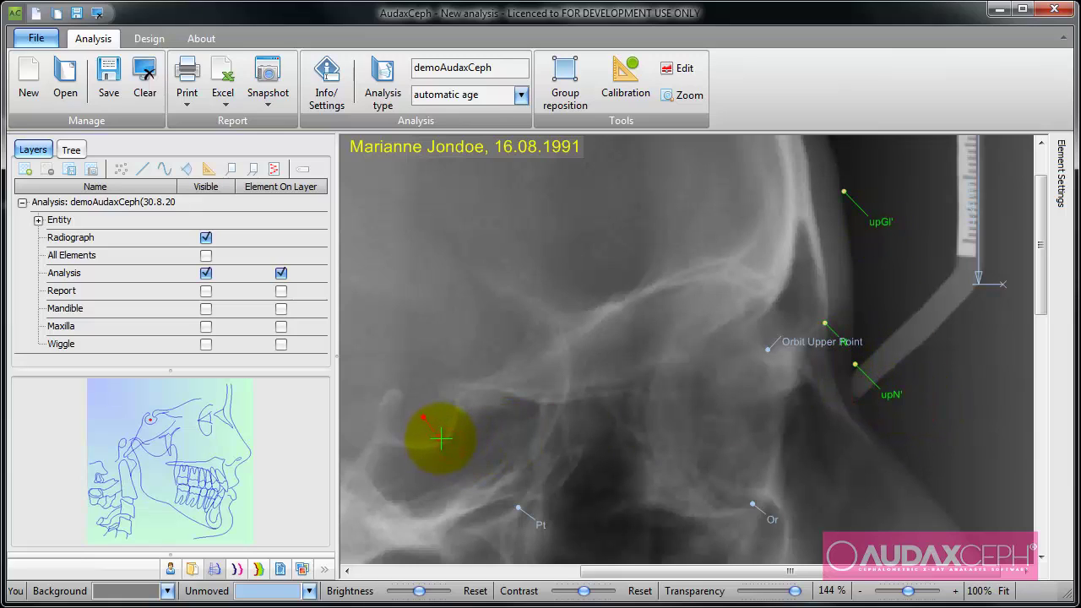
- Position the Pt landmark behind the maxilla and the Or landmark on the lower orbit rim
{"action": "left_click_drag", "start_coordinate": [635, 456], "coordinate": [640, 285]}
{"action": "left_click_drag", "start_coordinate": [549, 356], "coordinate": [551, 358]}
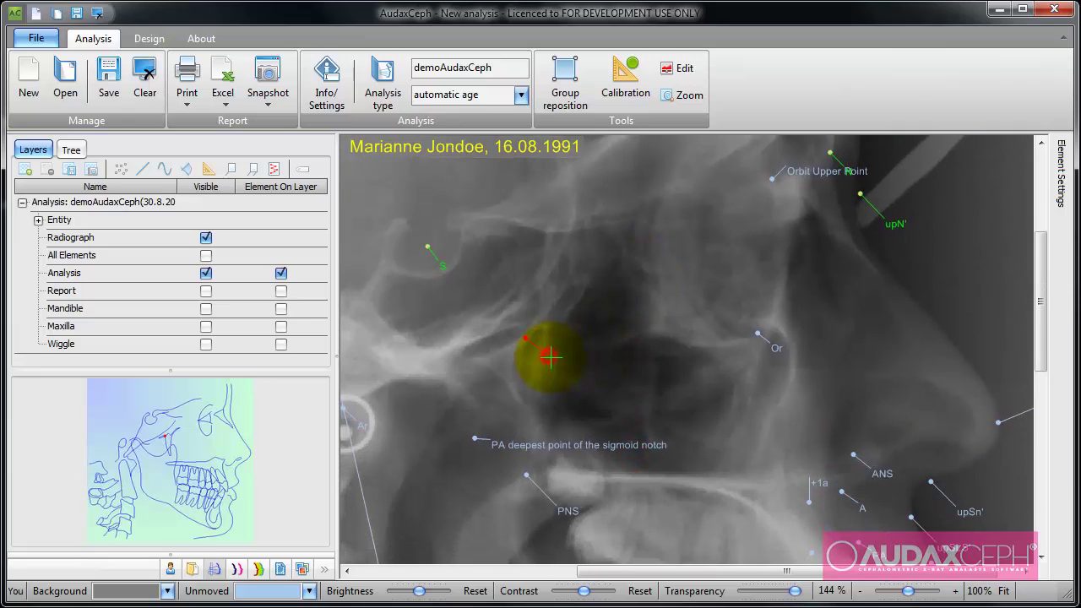
{"action": "left_click", "coordinate": [764, 359]}
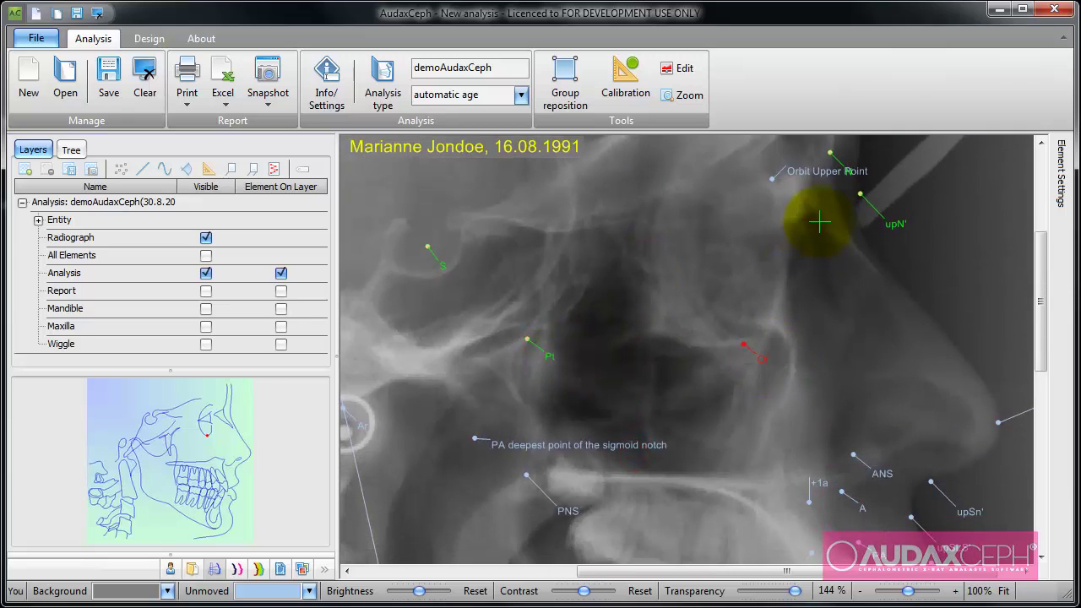
- Place upPn' on the nose tip, upSn' and upSLS' on the upper lip profile, and ANS and A on the maxilla
{"action": "left_click_drag", "start_coordinate": [871, 371], "coordinate": [838, 224]}
{"action": "left_click", "coordinate": [966, 276]}
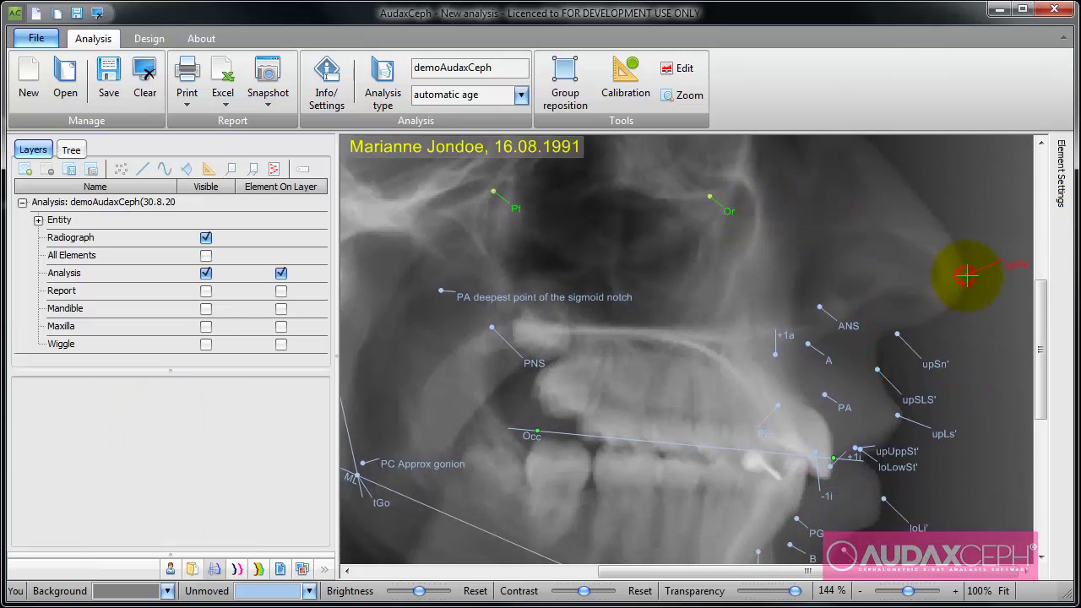
{"action": "left_click", "coordinate": [906, 391]}
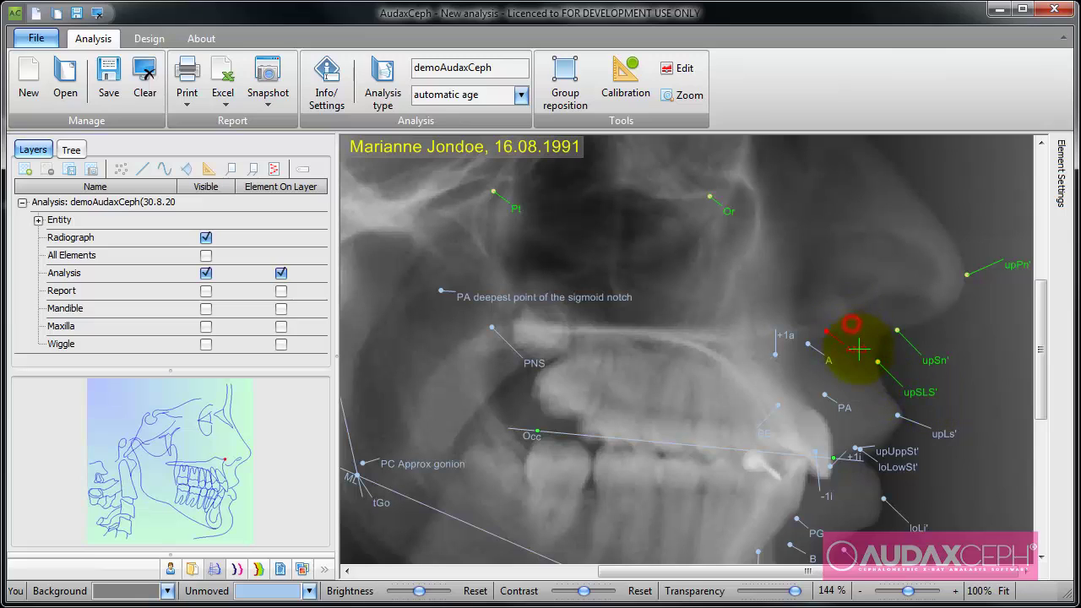
{"action": "left_click_drag", "start_coordinate": [828, 363], "coordinate": [820, 390]}
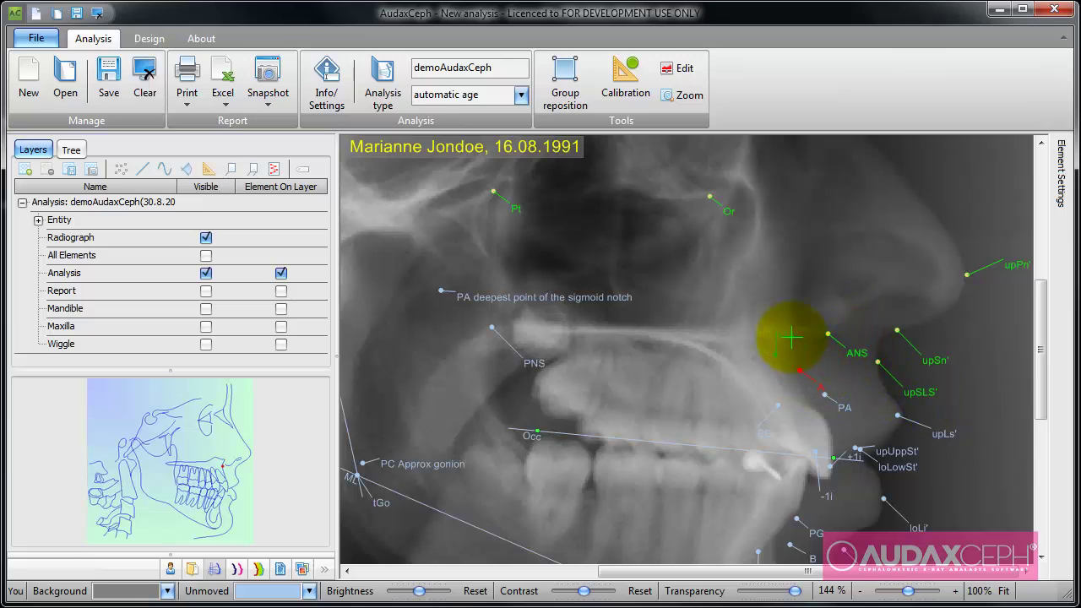
- Position the incisor landmarks +1a, +1i, -1i, PE and PA, and place upLs' on the upper lip
{"action": "left_click_drag", "start_coordinate": [790, 338], "coordinate": [770, 344]}
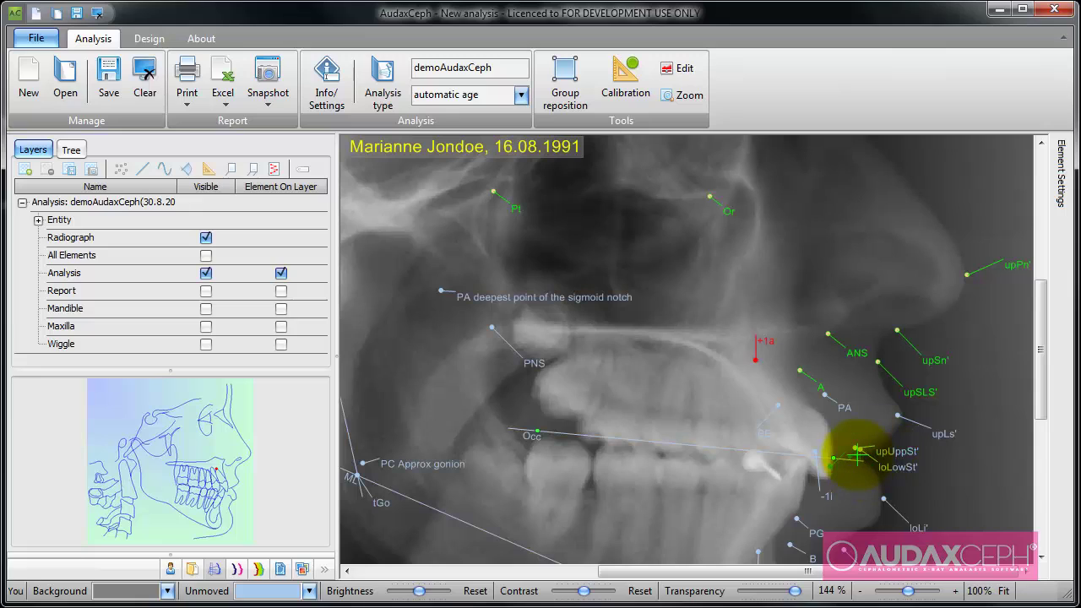
{"action": "left_click_drag", "start_coordinate": [825, 505], "coordinate": [823, 509]}
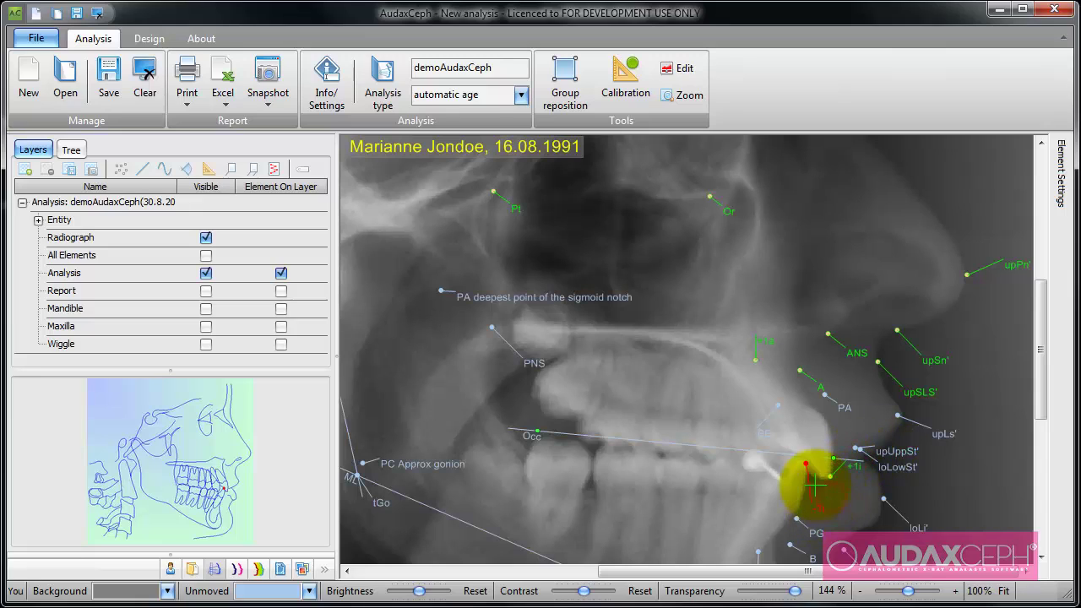
{"action": "left_click_drag", "start_coordinate": [778, 405], "coordinate": [765, 417]}
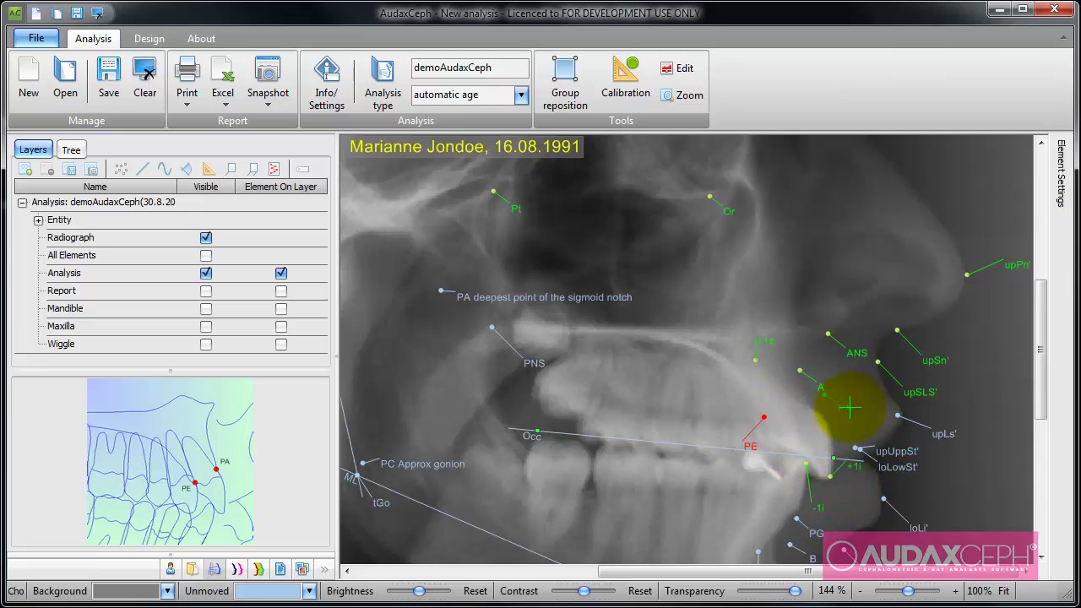
{"action": "left_click", "coordinate": [804, 403]}
{"action": "left_click", "coordinate": [945, 433]}
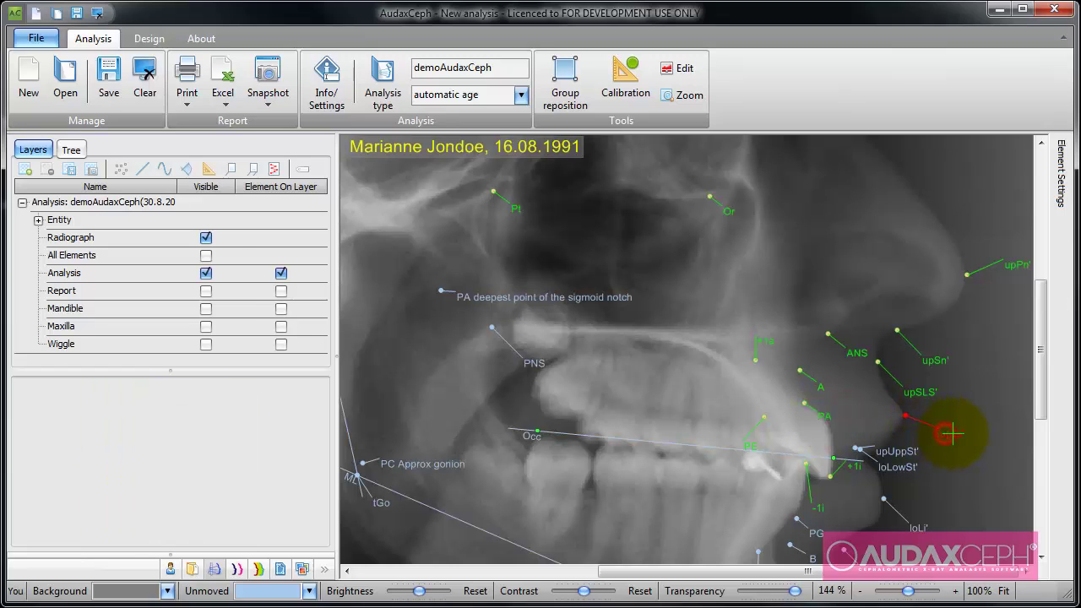
- Adjust the Po, Ar and Ba landmarks around the ear region of the skull base
{"action": "left_click_drag", "start_coordinate": [678, 391], "coordinate": [993, 410]}
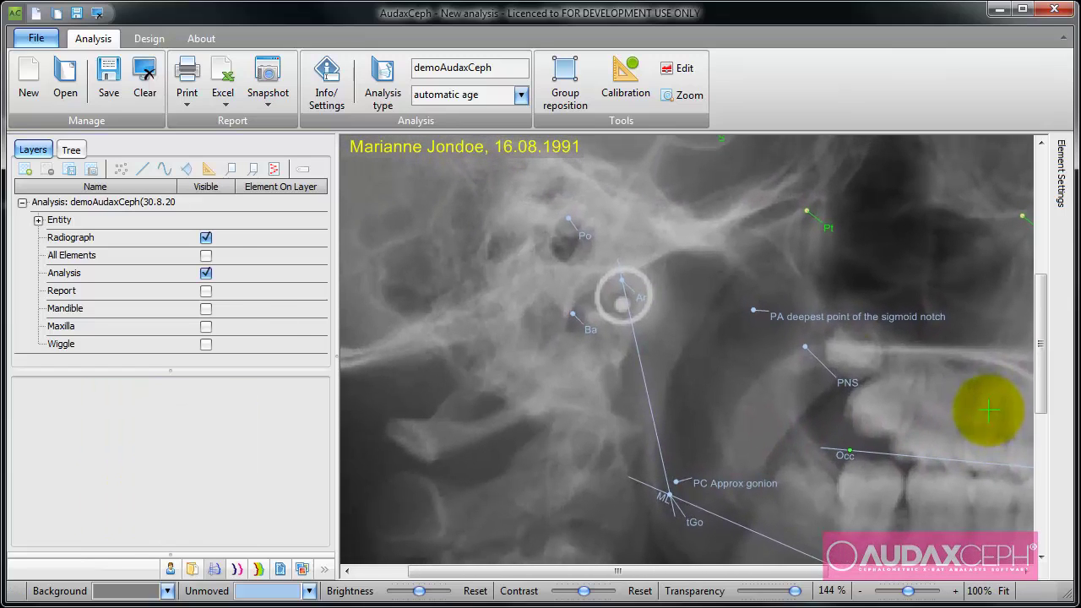
{"action": "left_click_drag", "start_coordinate": [589, 237], "coordinate": [599, 236]}
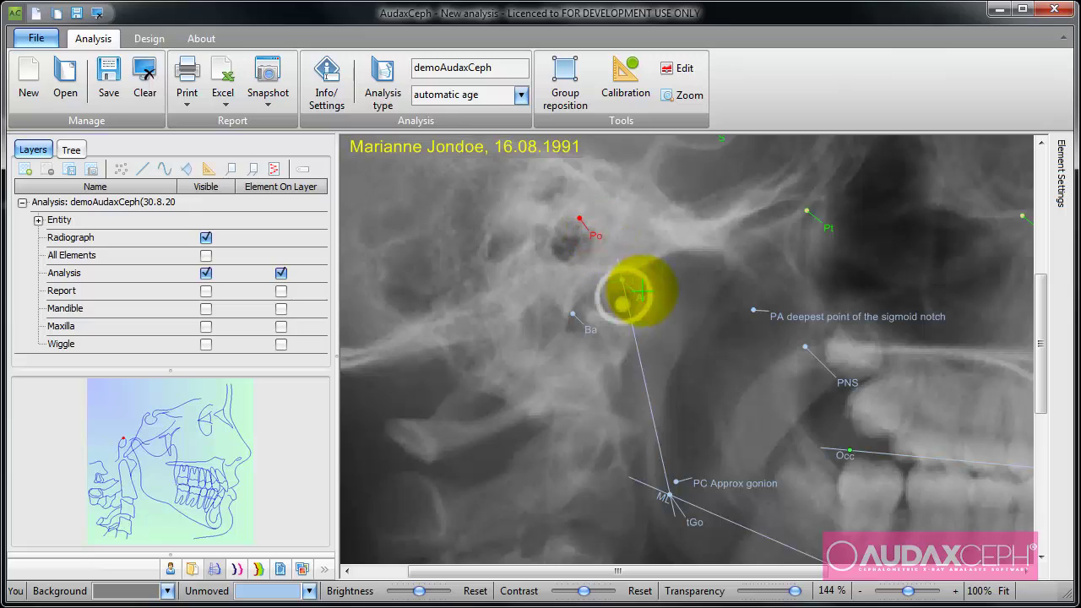
{"action": "left_click", "coordinate": [632, 295]}
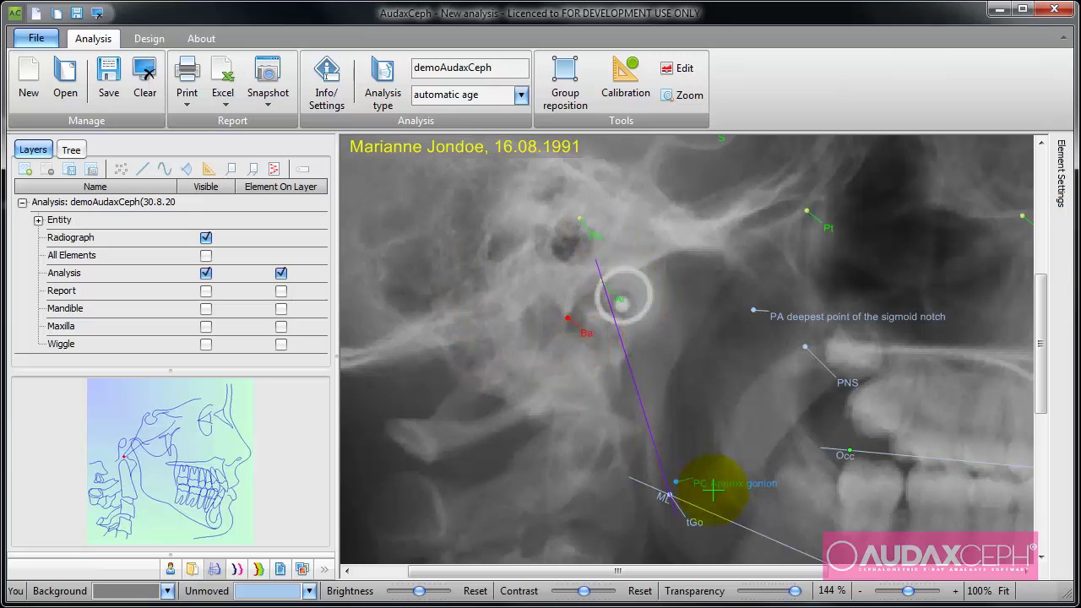
- Position the PA landmark at the deepest point of the sigmoid notch and PNS at the rear end of the palate
{"action": "left_click_drag", "start_coordinate": [844, 512], "coordinate": [659, 353]}
{"action": "left_click_drag", "start_coordinate": [683, 417], "coordinate": [771, 469]}
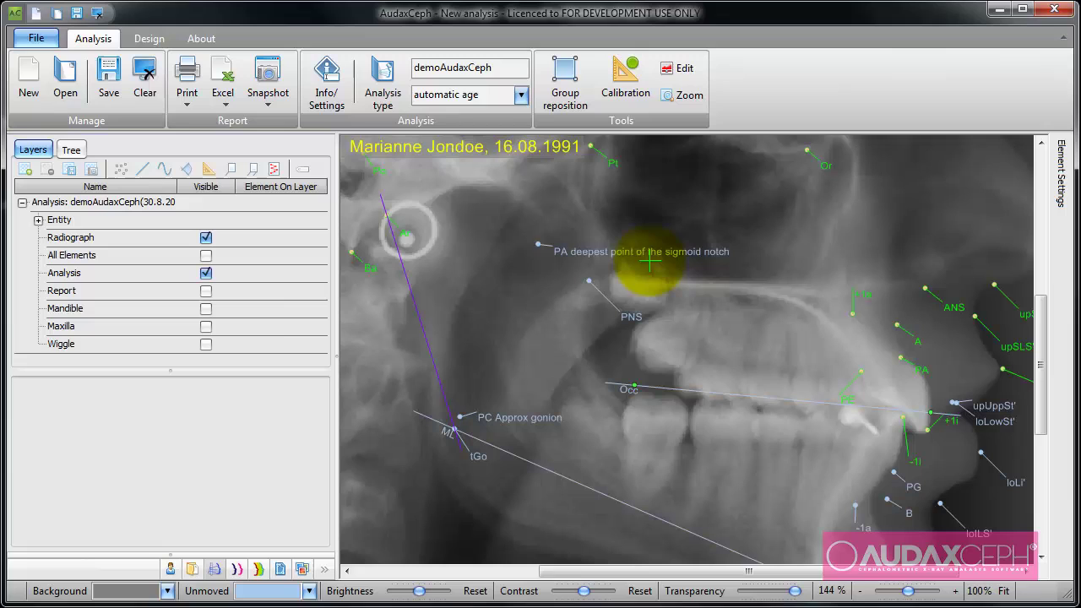
{"action": "left_click_drag", "start_coordinate": [649, 251], "coordinate": [618, 253]}
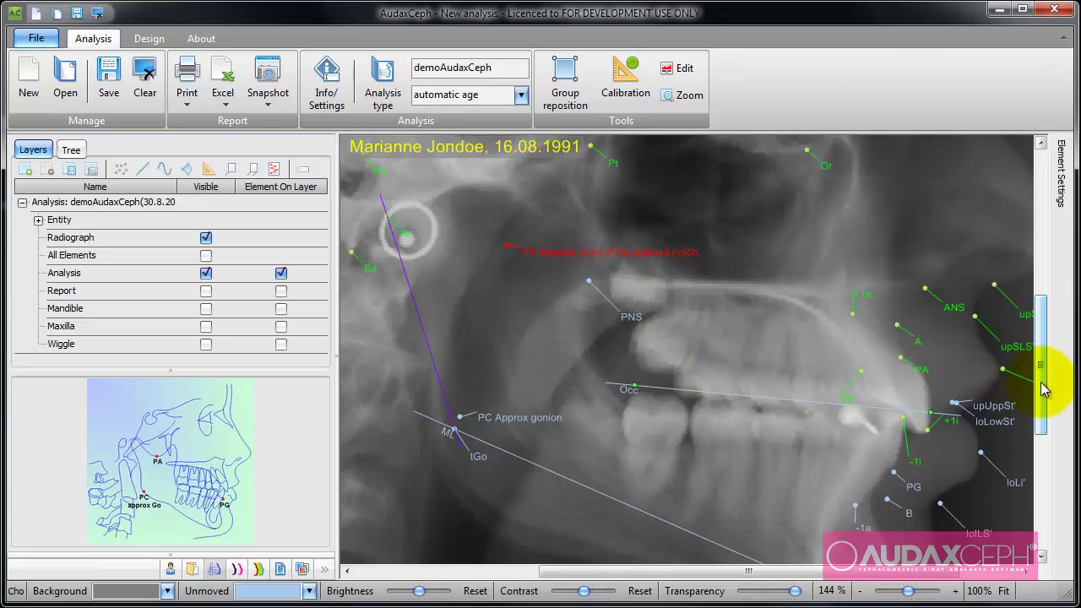
{"action": "left_click", "coordinate": [766, 334]}
{"action": "left_click_drag", "start_coordinate": [609, 334], "coordinate": [622, 326]}
- Place upUppSt' and loLowSt' where the lips meet, and align the Occ line with the occlusal plane
{"action": "left_click_drag", "start_coordinate": [742, 355], "coordinate": [712, 247]}
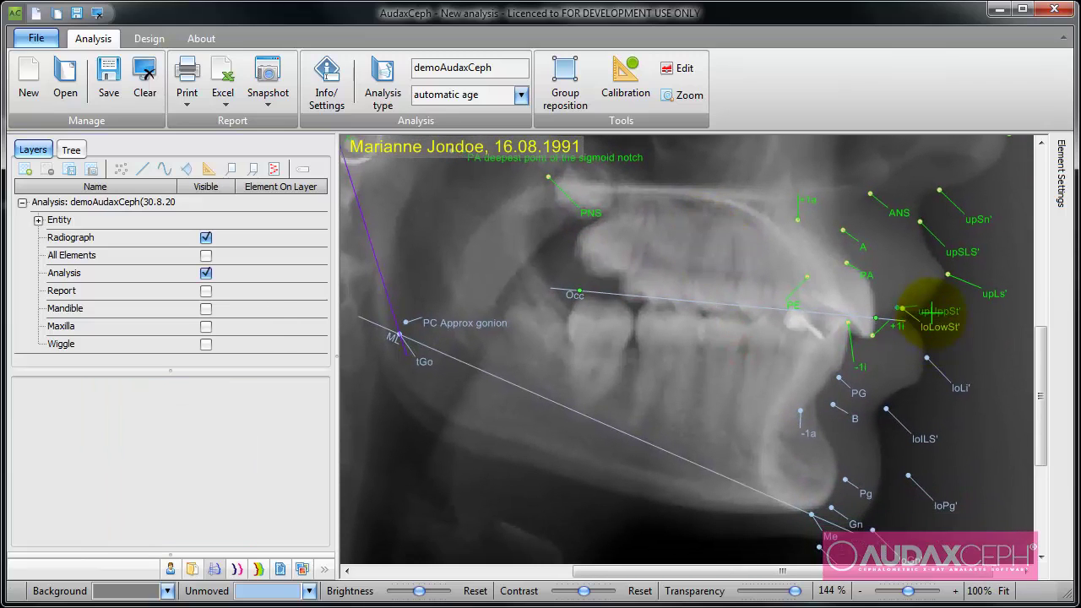
{"action": "left_click", "coordinate": [931, 315]}
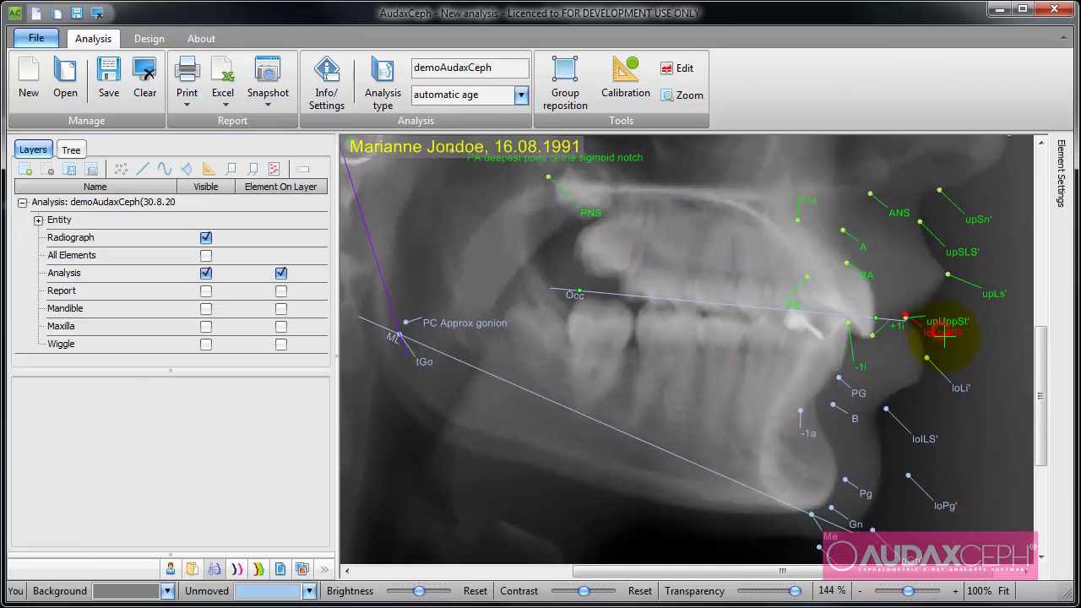
{"action": "left_click", "coordinate": [752, 319]}
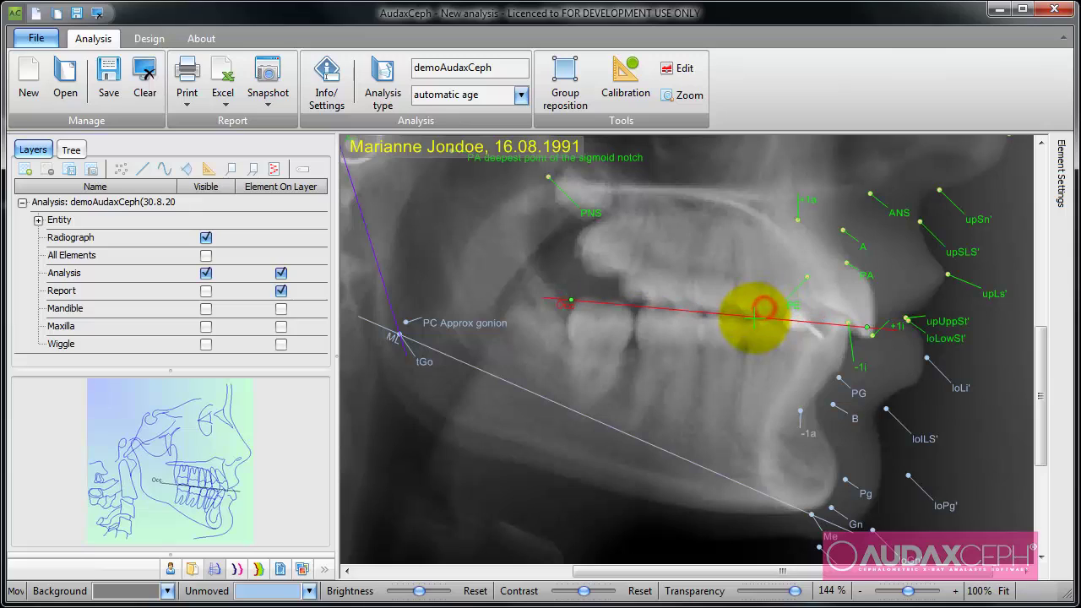
- Refine the lower incisor landmarks -1i, PG and -1a, and place B on the front contour of the mandible
{"action": "left_click", "coordinate": [866, 366]}
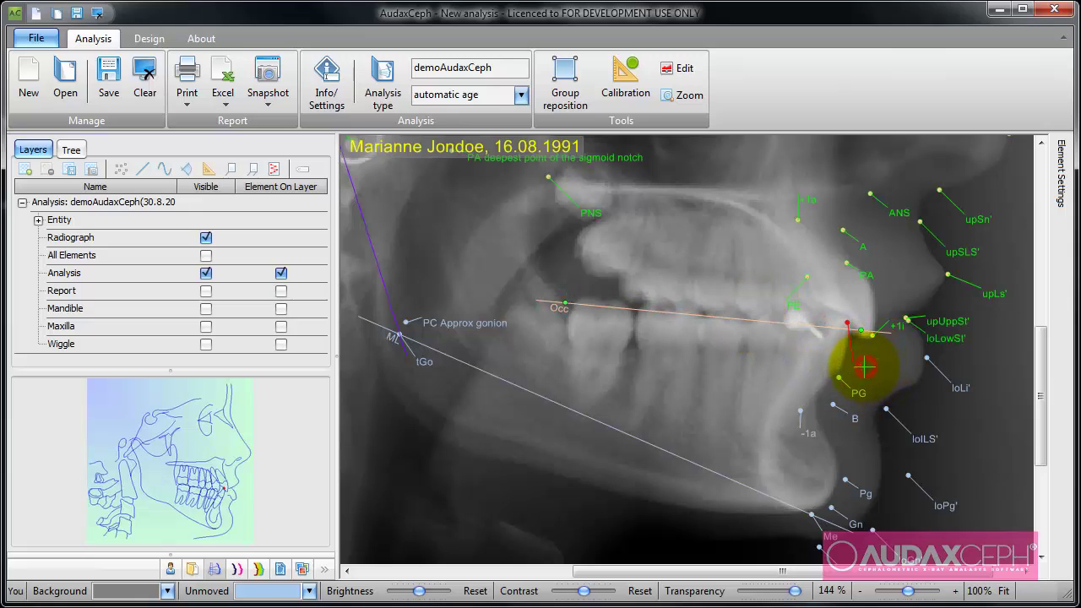
{"action": "left_click", "coordinate": [783, 430]}
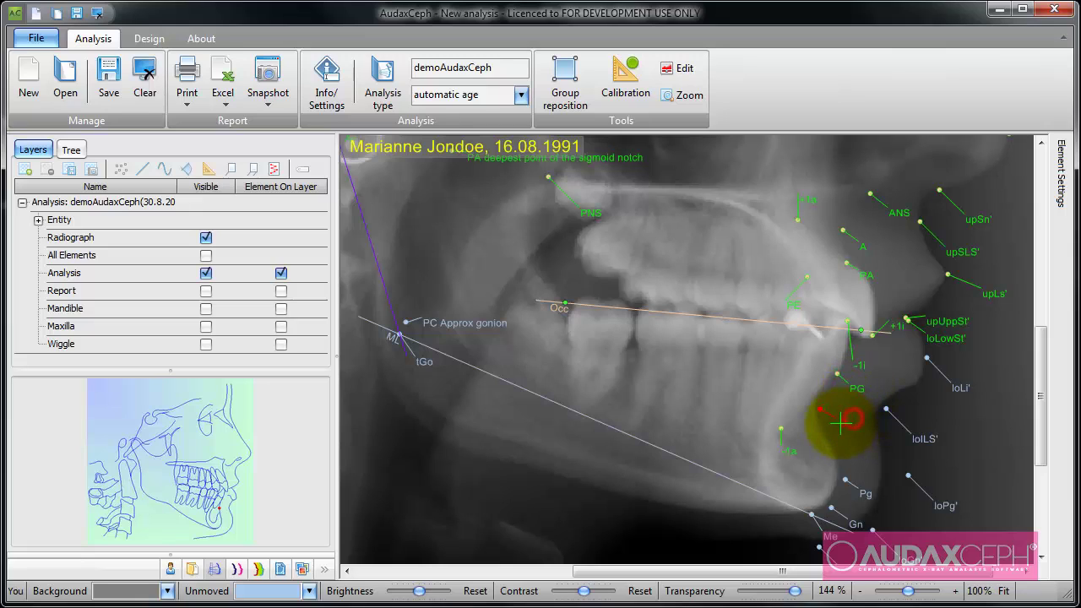
{"action": "left_click", "coordinate": [819, 411]}
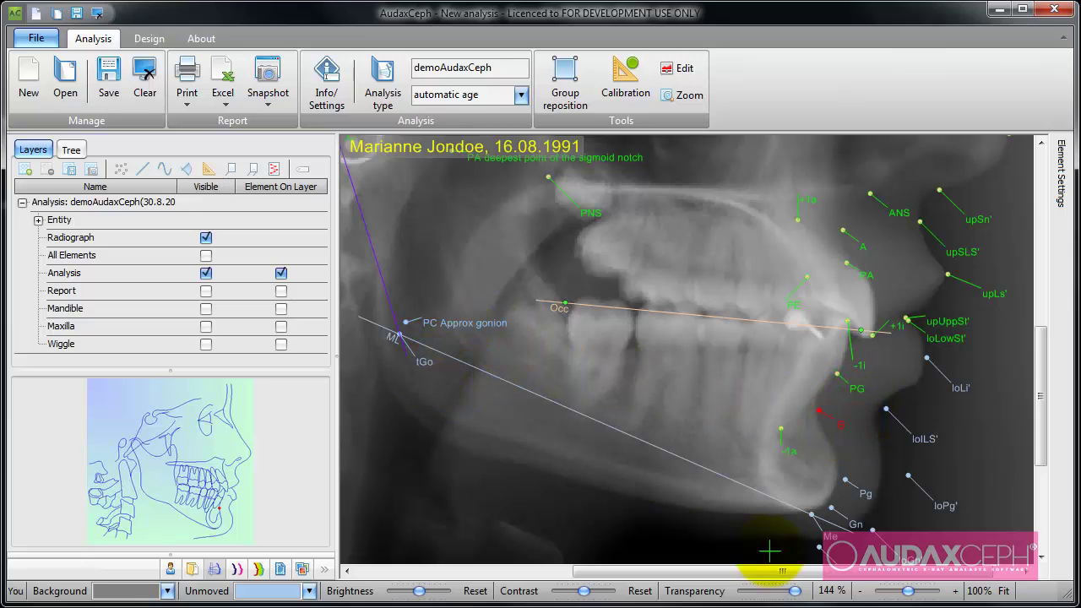
- Place Me, Gn and Pg on the bony chin, and loLi', loILS', loPg', loGn' and loMe' along the lower soft-tissue profile
{"action": "left_click", "coordinate": [806, 514]}
{"action": "left_click", "coordinate": [856, 524]}
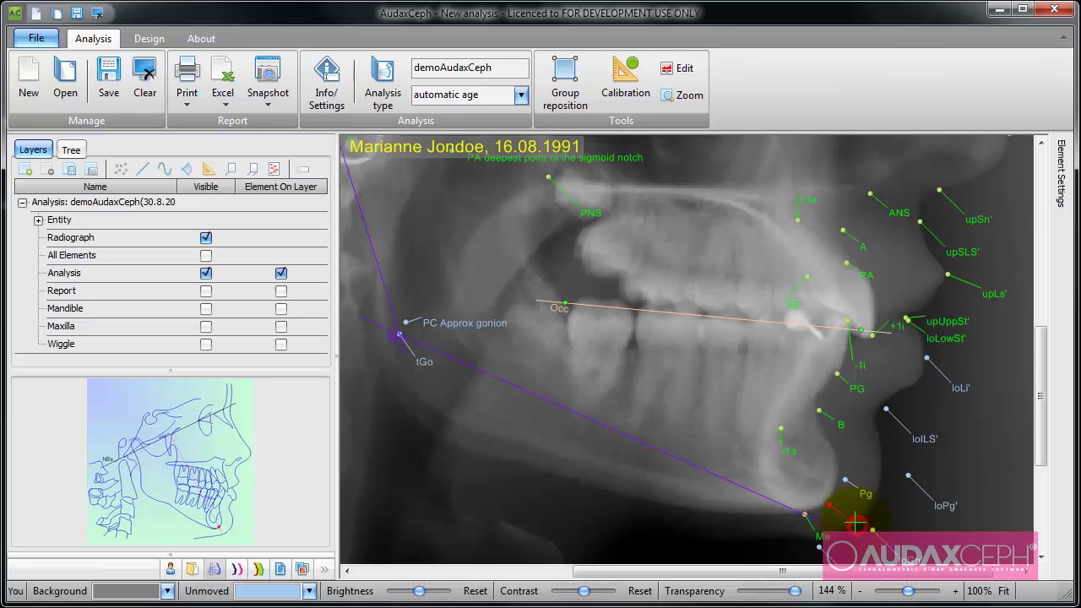
{"action": "left_click", "coordinate": [920, 438]}
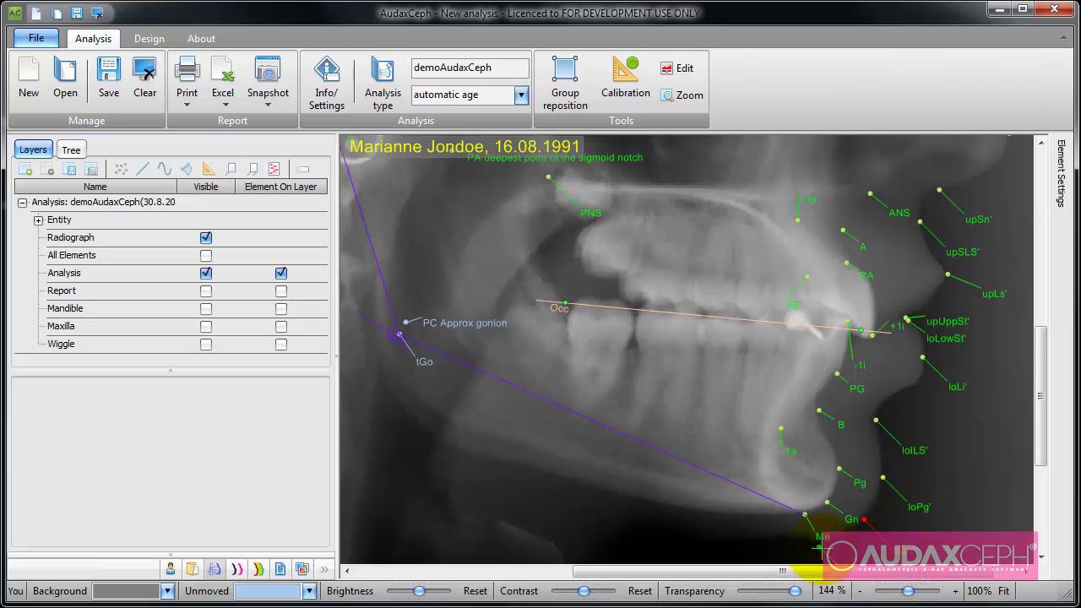
- Move tGo so its tangent lines follow the mandible's rear and lower borders, and place loTh' at the throat
{"action": "left_click_drag", "start_coordinate": [426, 367], "coordinate": [416, 424]}
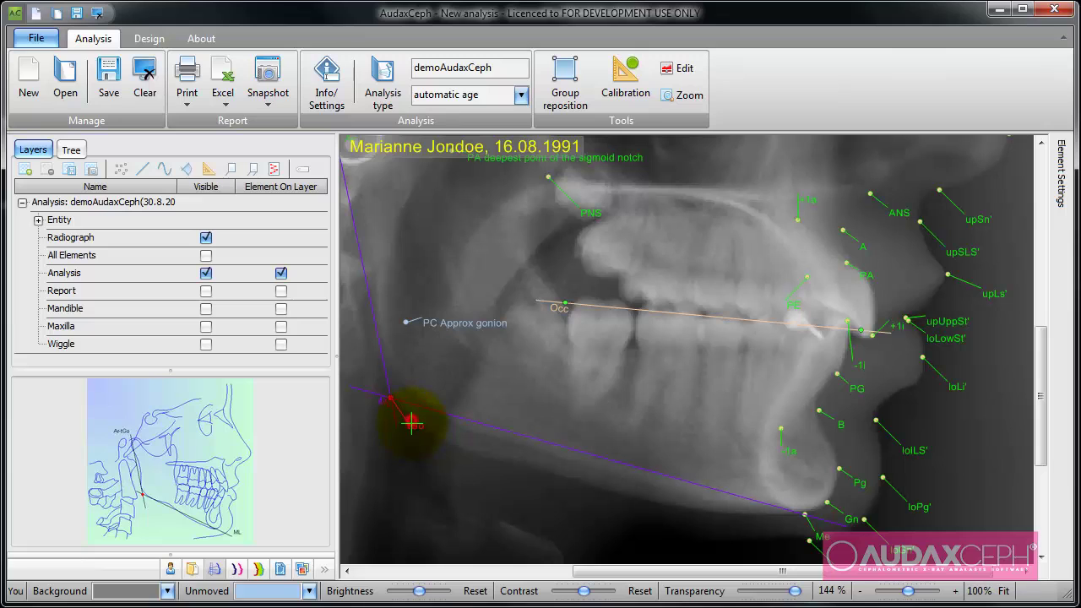
{"action": "left_click_drag", "start_coordinate": [410, 423], "coordinate": [421, 438]}
{"action": "scroll", "coordinate": [483, 484], "scroll_direction": "down", "scroll_amount": 4}
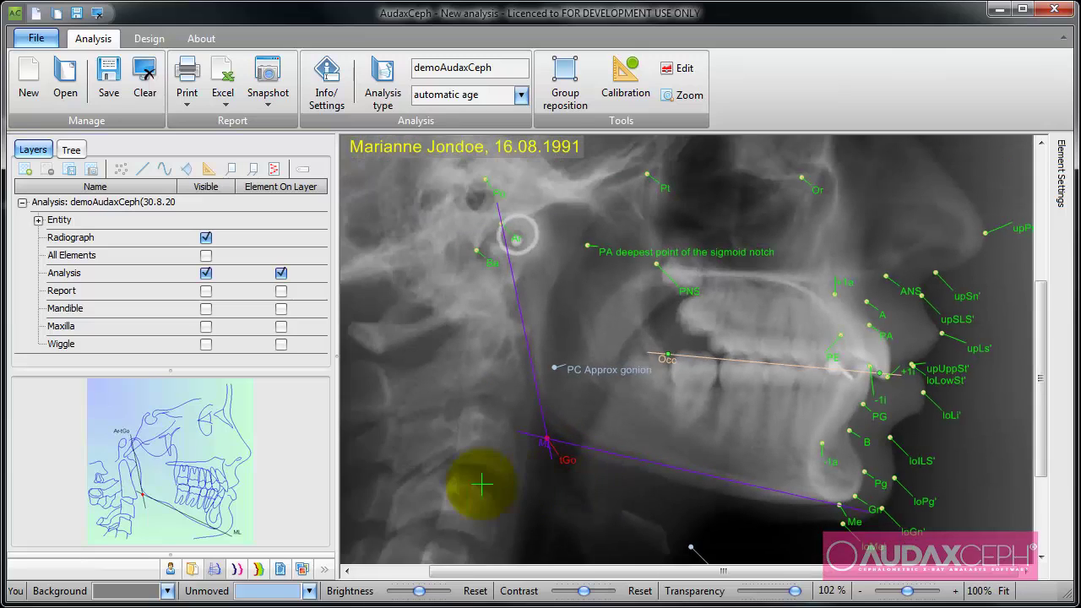
{"action": "left_click", "coordinate": [765, 542]}
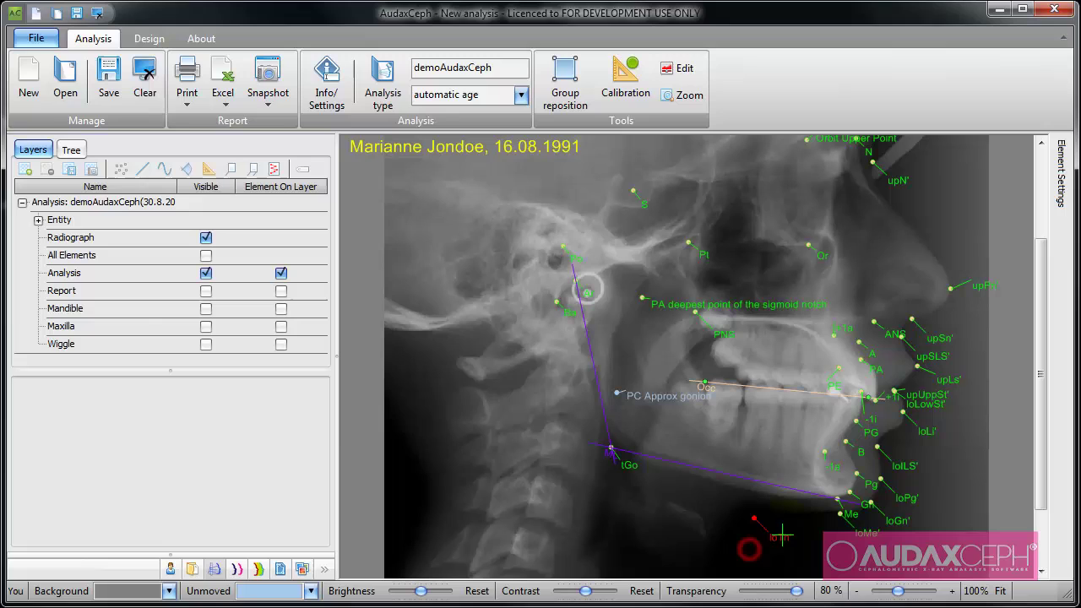
- Show the Report layer over the radiograph
{"action": "left_click", "coordinate": [205, 292]}
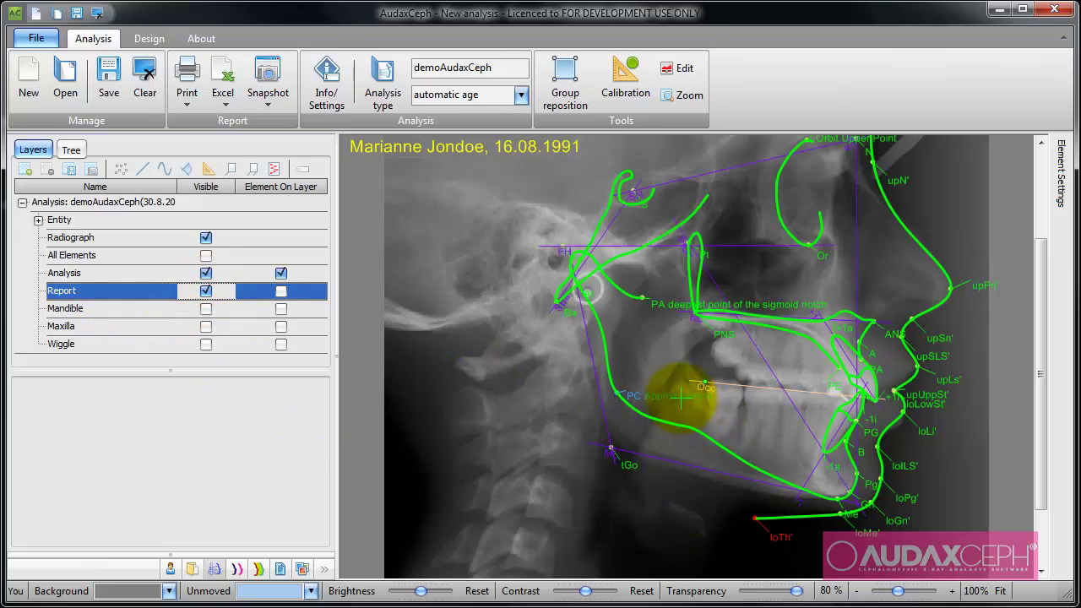
- Move PC Approx gonion onto tGo at the mandible's angle, and place PA and PE at the neck of the upper incisor
{"action": "left_click_drag", "start_coordinate": [681, 398], "coordinate": [677, 447]}
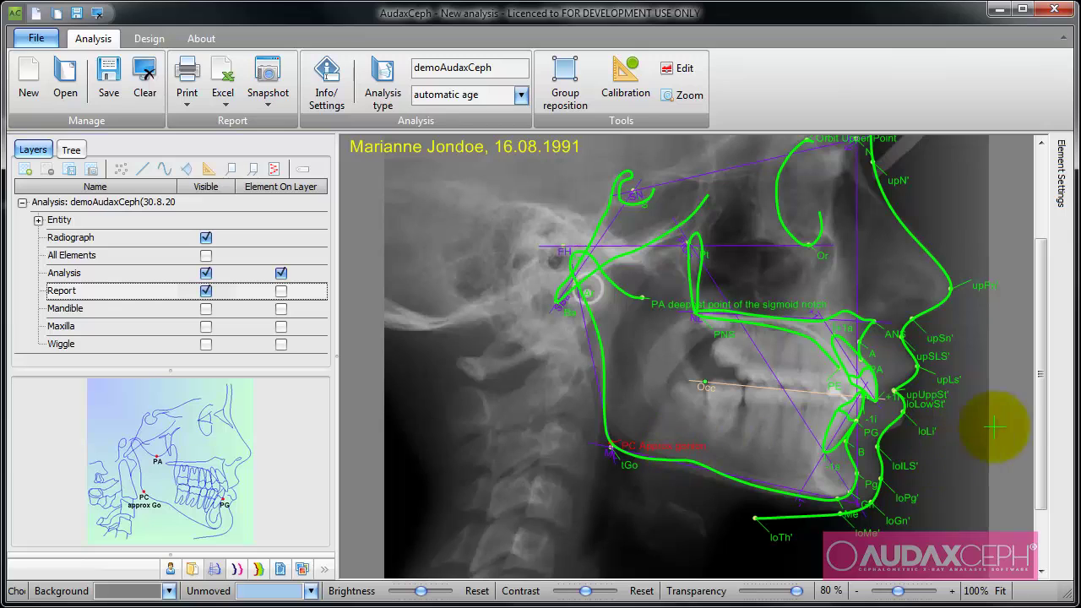
{"action": "scroll", "coordinate": [994, 428], "scroll_direction": "up", "scroll_amount": 4}
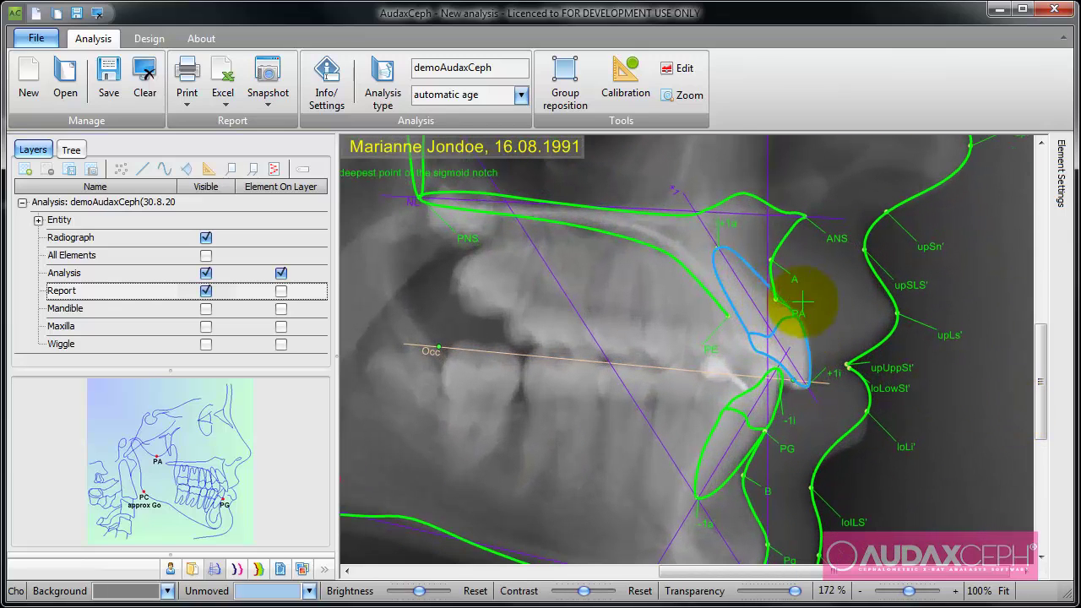
{"action": "left_click", "coordinate": [790, 311]}
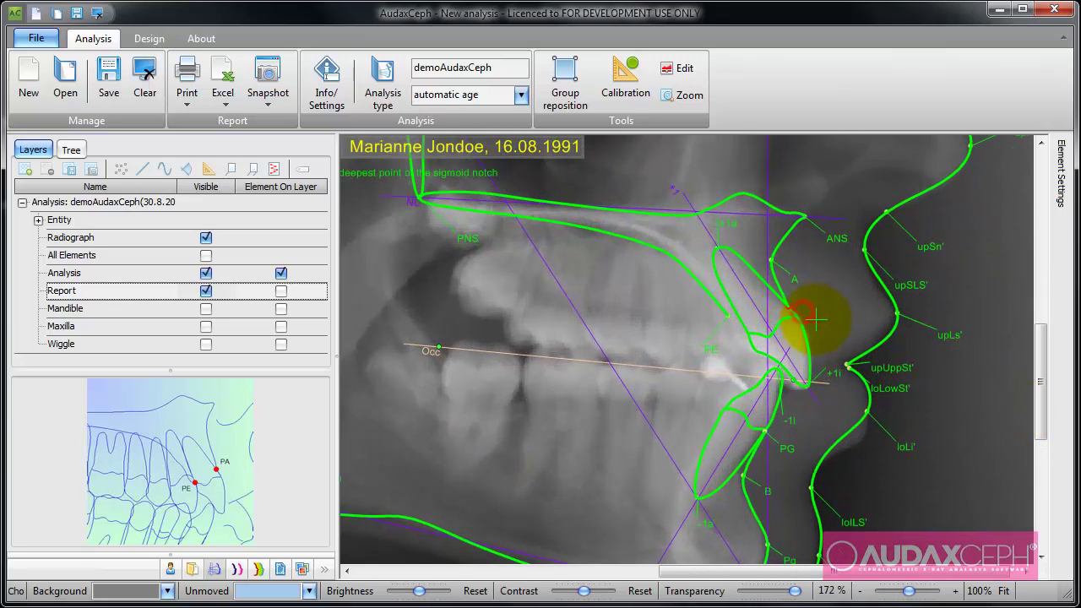
{"action": "left_click", "coordinate": [741, 324]}
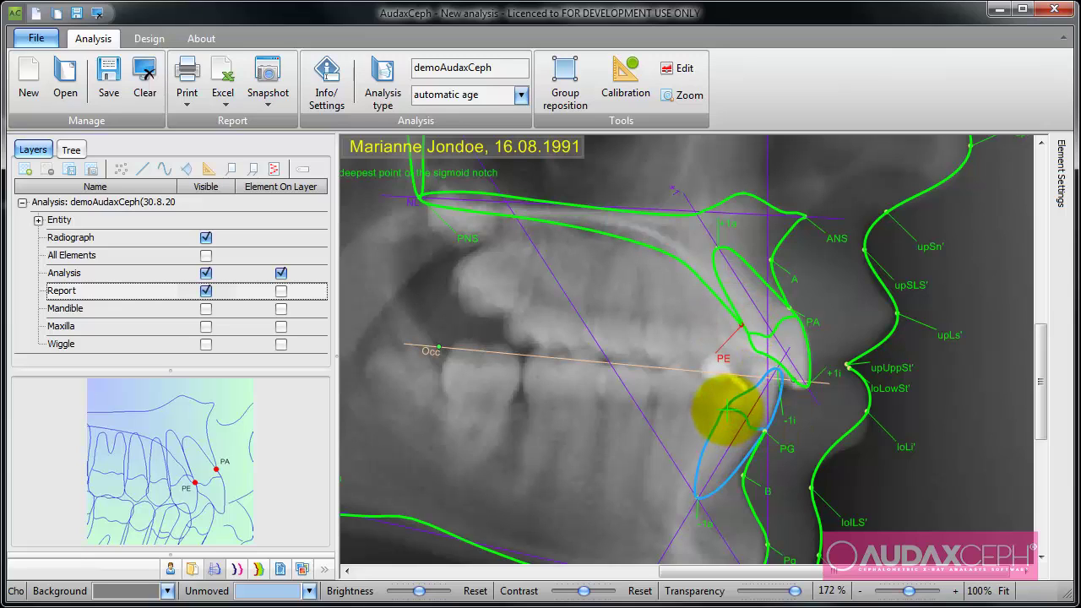
{"action": "left_click", "coordinate": [725, 411]}
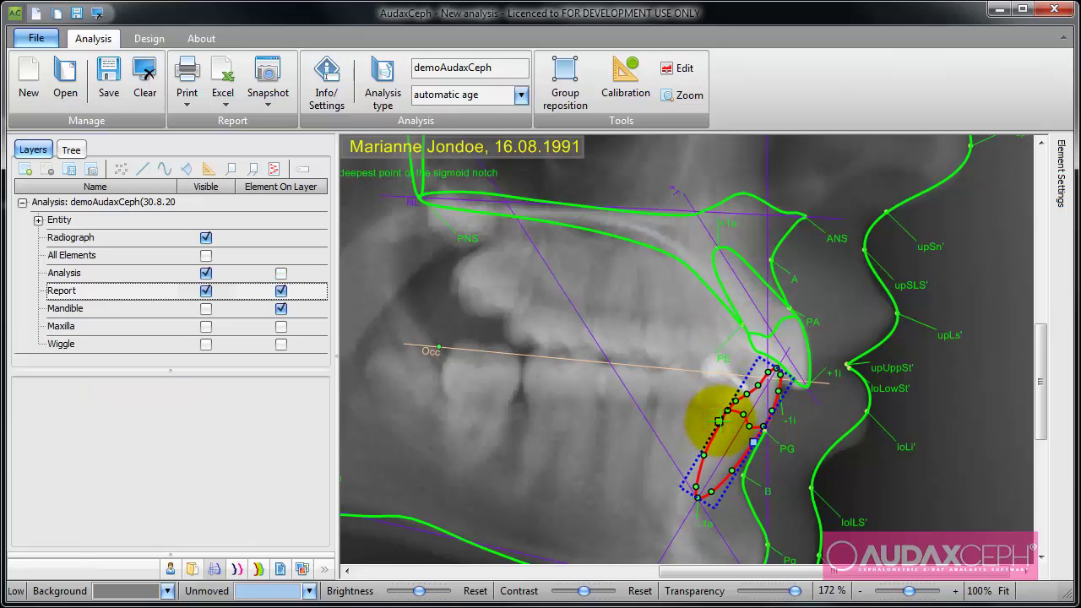
- Reshape the soft-tissue profile to follow the bridge of the nose between upN' and upPn' and the nose base above upSn'
{"action": "left_click_drag", "start_coordinate": [942, 494], "coordinate": [906, 580]}
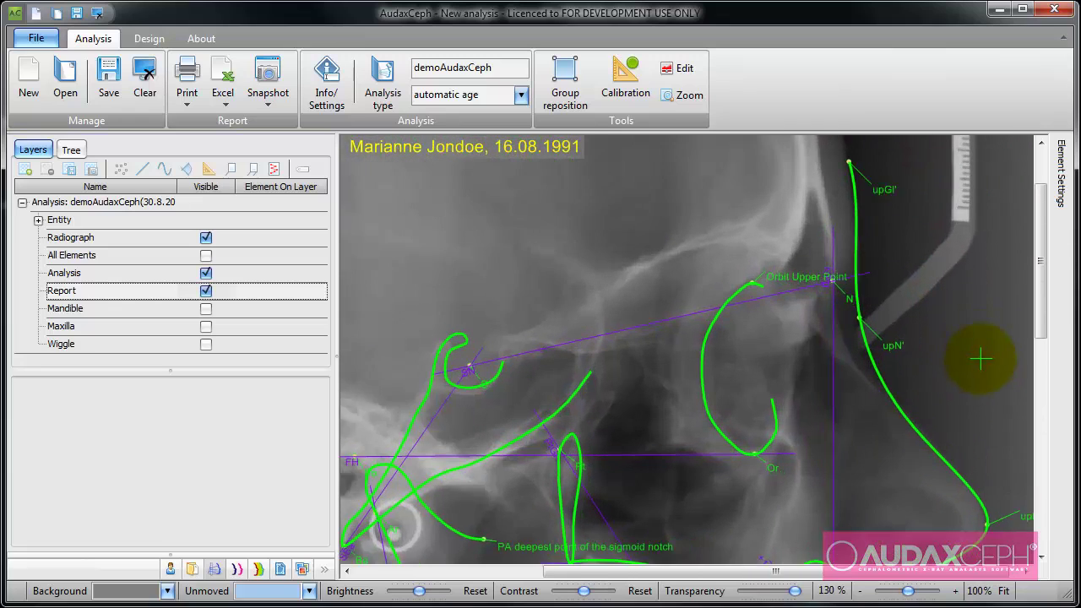
{"action": "scroll", "coordinate": [981, 359], "scroll_direction": "up", "scroll_amount": 3}
{"action": "left_click_drag", "start_coordinate": [993, 451], "coordinate": [924, 297]}
{"action": "scroll", "coordinate": [931, 287], "scroll_direction": "up", "scroll_amount": 2}
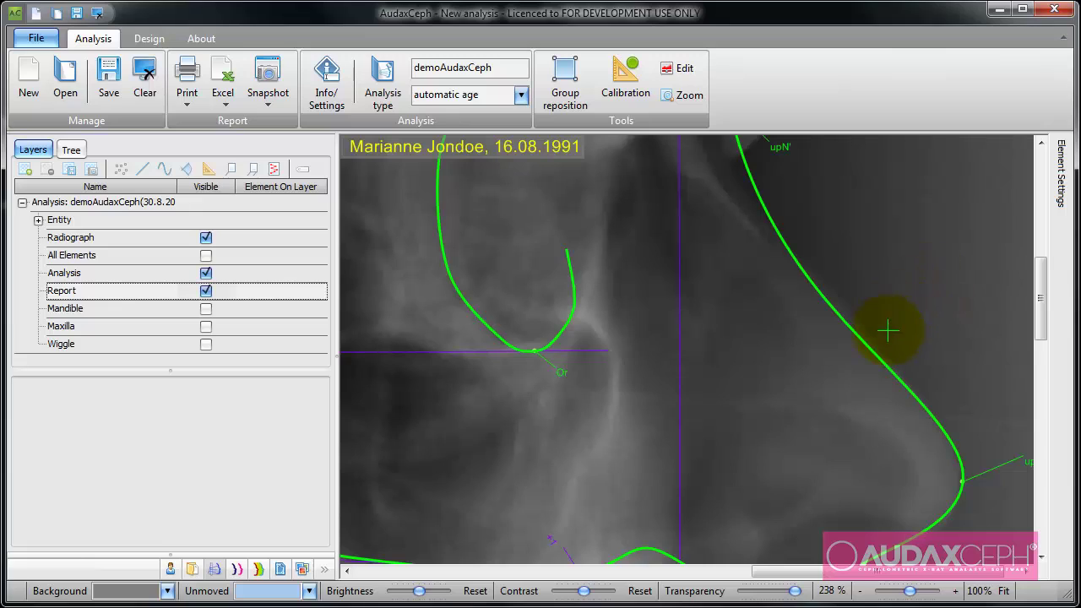
{"action": "left_click", "coordinate": [875, 357]}
{"action": "left_click", "coordinate": [875, 357]}
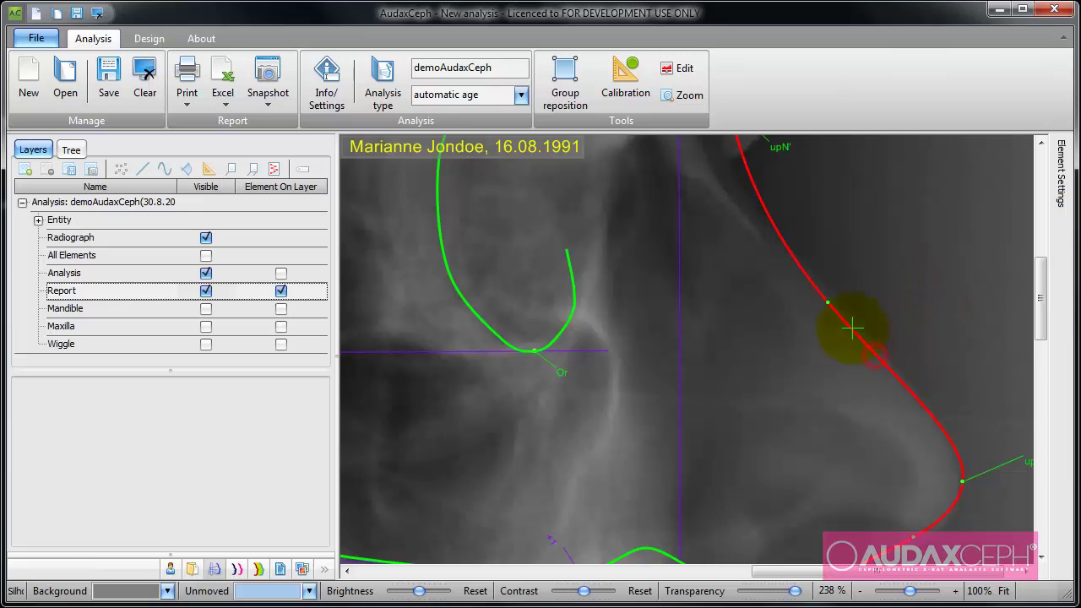
{"action": "left_click_drag", "start_coordinate": [829, 302], "coordinate": [906, 380]}
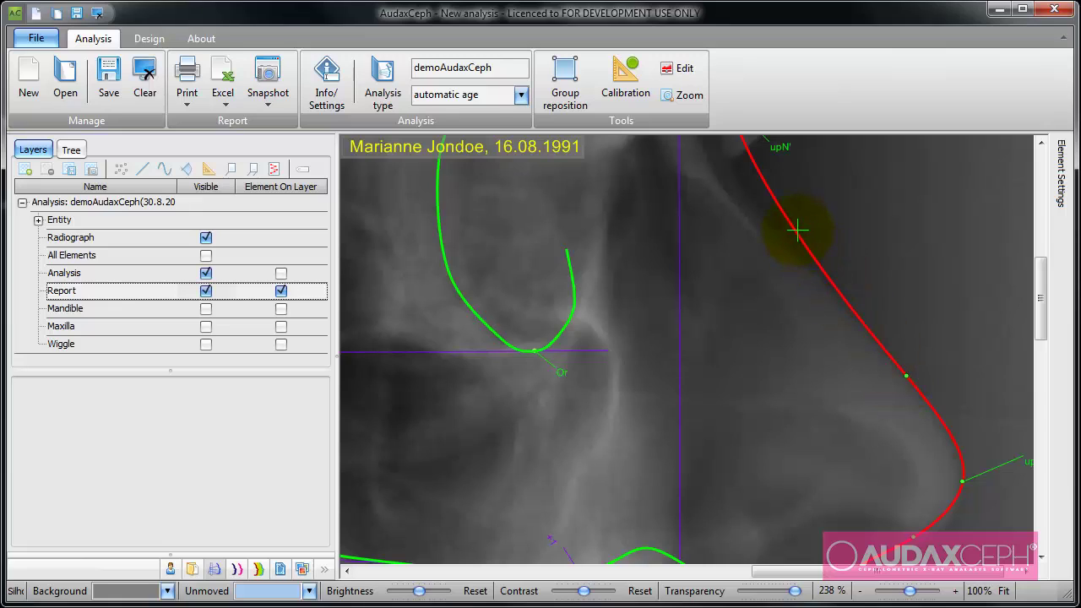
{"action": "left_click_drag", "start_coordinate": [798, 228], "coordinate": [769, 218]}
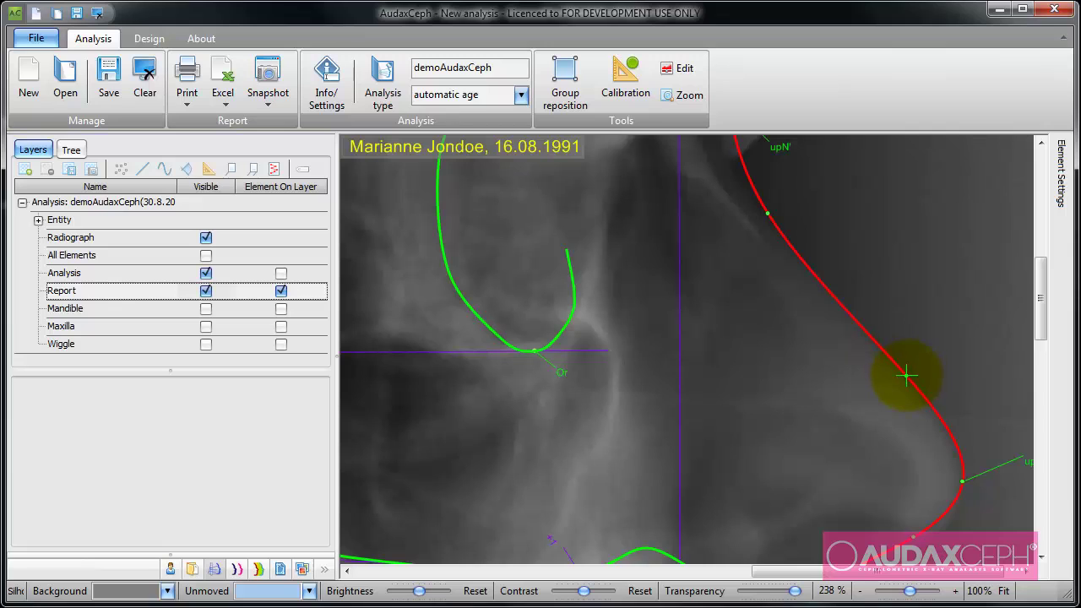
{"action": "scroll", "coordinate": [869, 391], "scroll_direction": "down", "scroll_amount": 3}
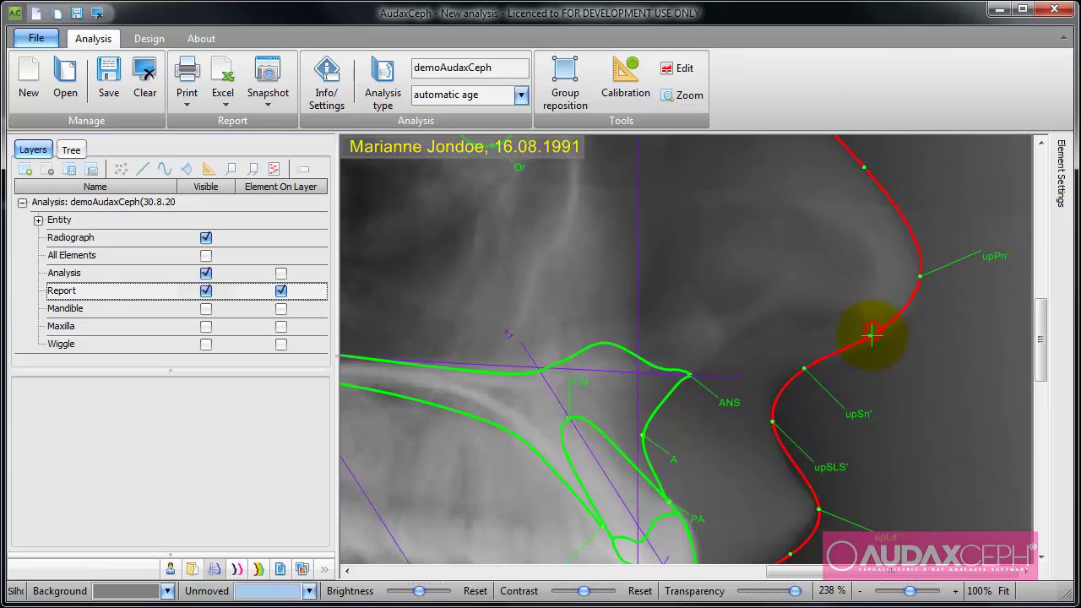
{"action": "left_click", "coordinate": [924, 453]}
- Reshape the lower lip outline between loLowSt' and loILS' so it follows the lip's soft-tissue edge on the radiograph
{"action": "scroll", "coordinate": [904, 309], "scroll_direction": "down", "scroll_amount": 3}
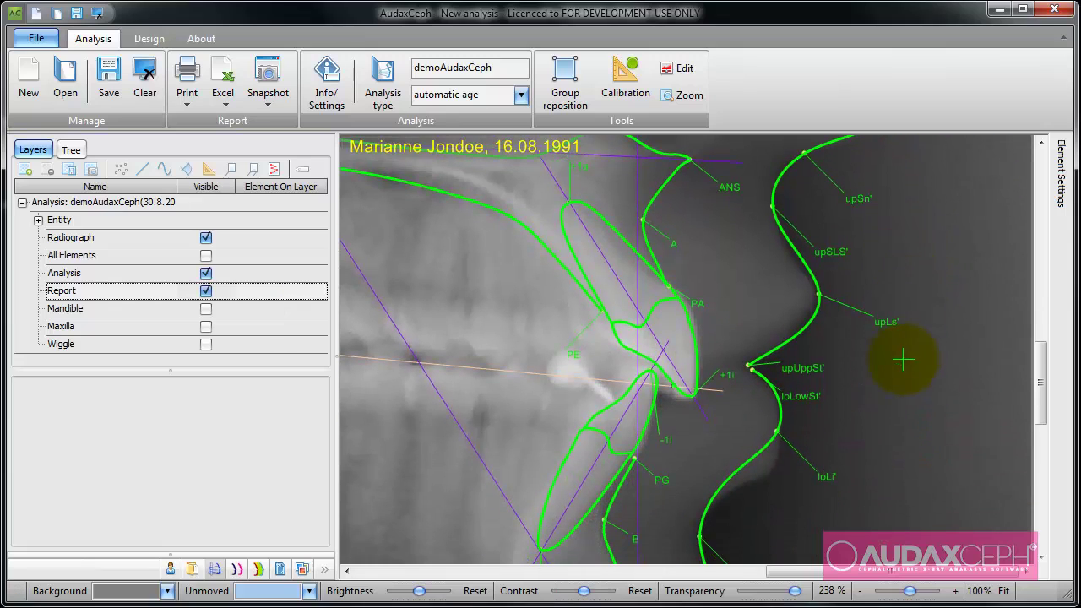
{"action": "scroll", "coordinate": [941, 519], "scroll_direction": "down", "scroll_amount": 2}
{"action": "left_click", "coordinate": [726, 356]}
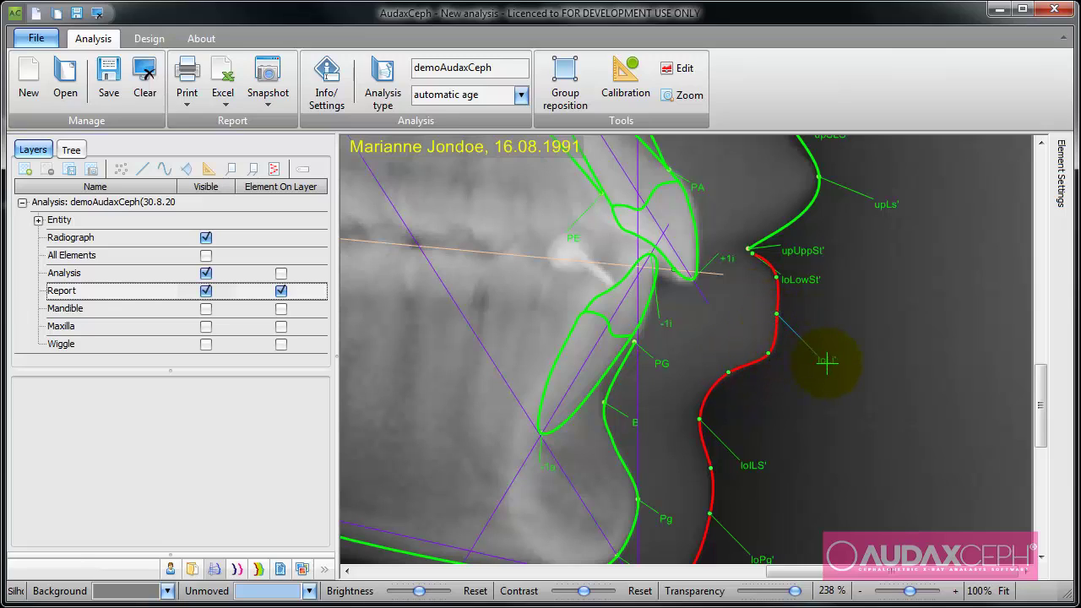
{"action": "left_click", "coordinate": [827, 361]}
{"action": "left_click", "coordinate": [779, 299]}
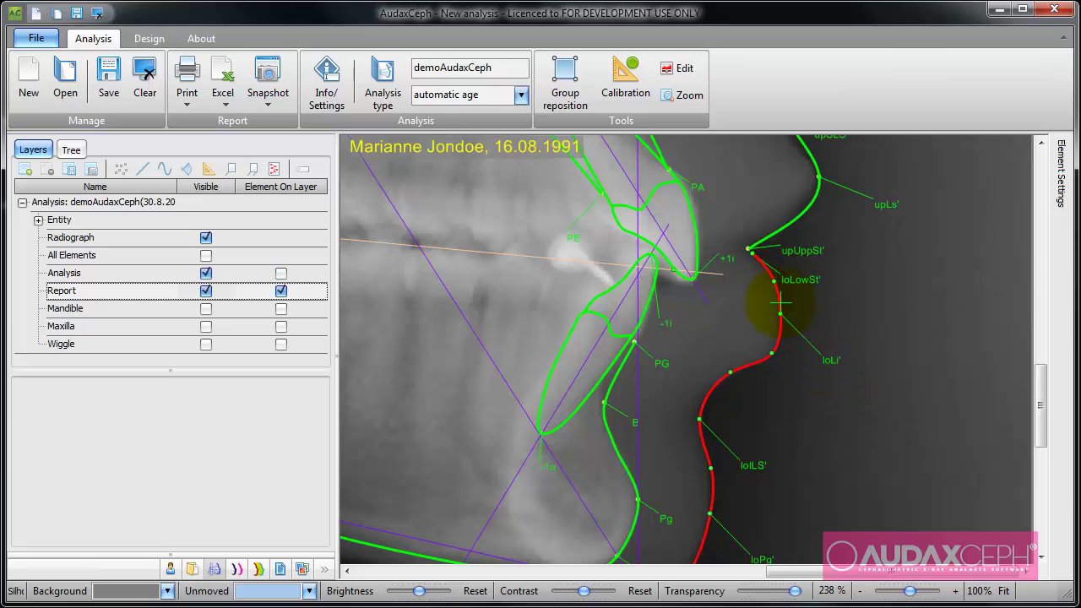
- Smooth the soft-tissue chin curve between loILS' and loPg' to match the radiograph
{"action": "left_click_drag", "start_coordinate": [875, 525], "coordinate": [883, 352]}
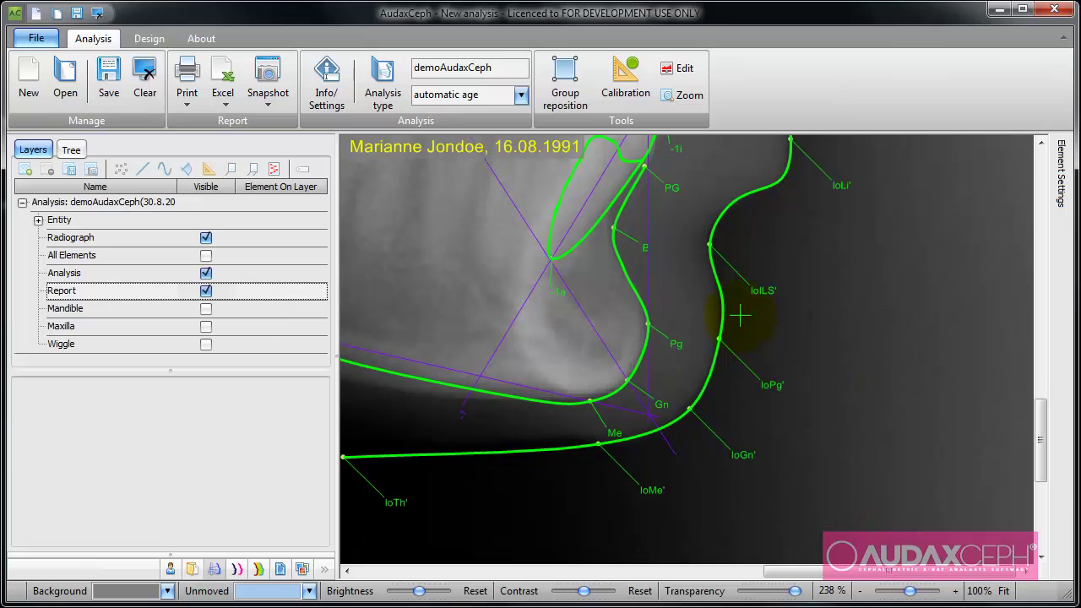
{"action": "left_click", "coordinate": [721, 293]}
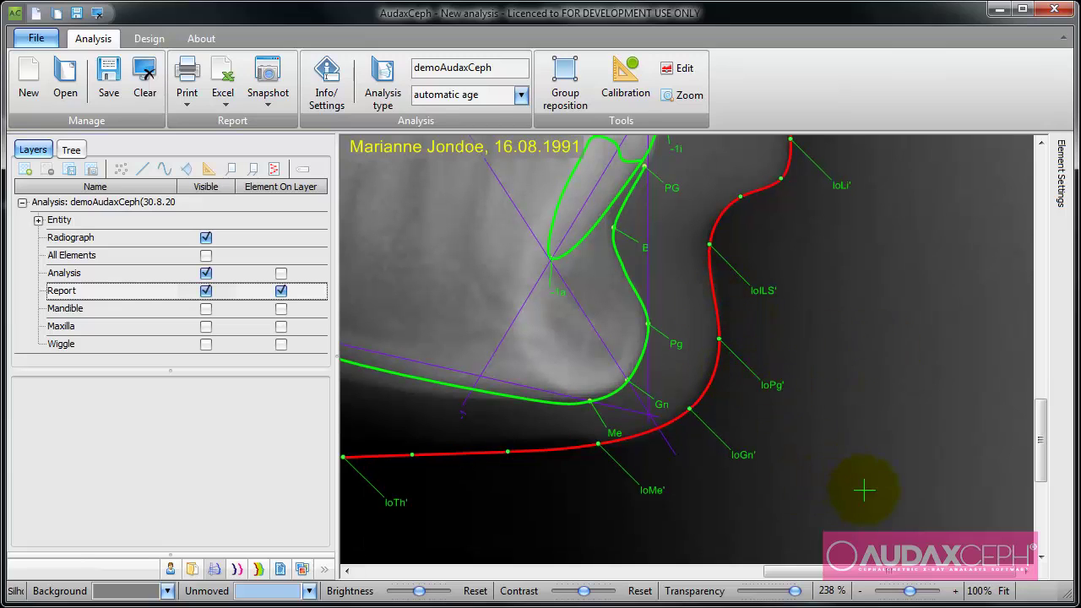
{"action": "scroll", "coordinate": [864, 490], "scroll_direction": "down", "scroll_amount": 5}
{"action": "left_click_drag", "start_coordinate": [728, 348], "coordinate": [727, 533]}
{"action": "left_click_drag", "start_coordinate": [539, 227], "coordinate": [501, 154]}
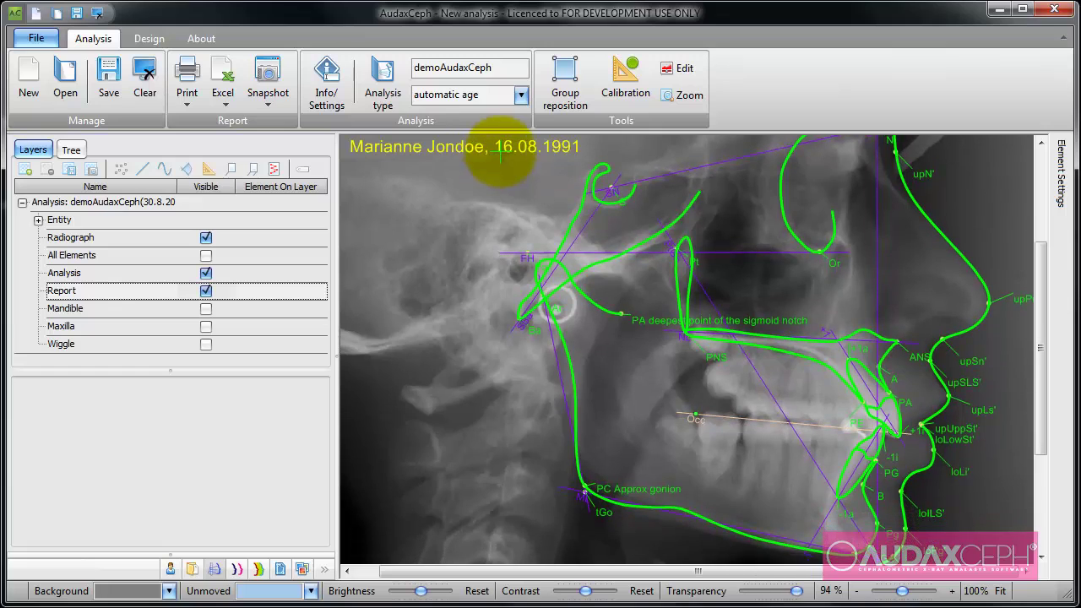
{"action": "scroll", "coordinate": [459, 418], "scroll_direction": "down", "scroll_amount": 4}
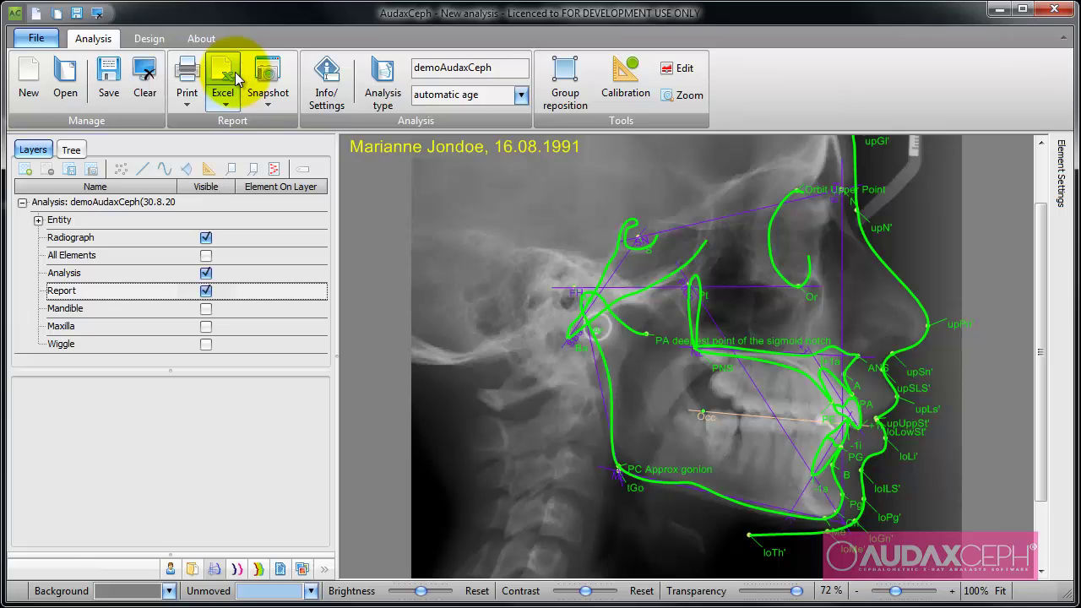
- Hide the Analysis layer so only the Report tracing overlays the radiograph, and save the analysis
{"action": "left_click", "coordinate": [205, 273]}
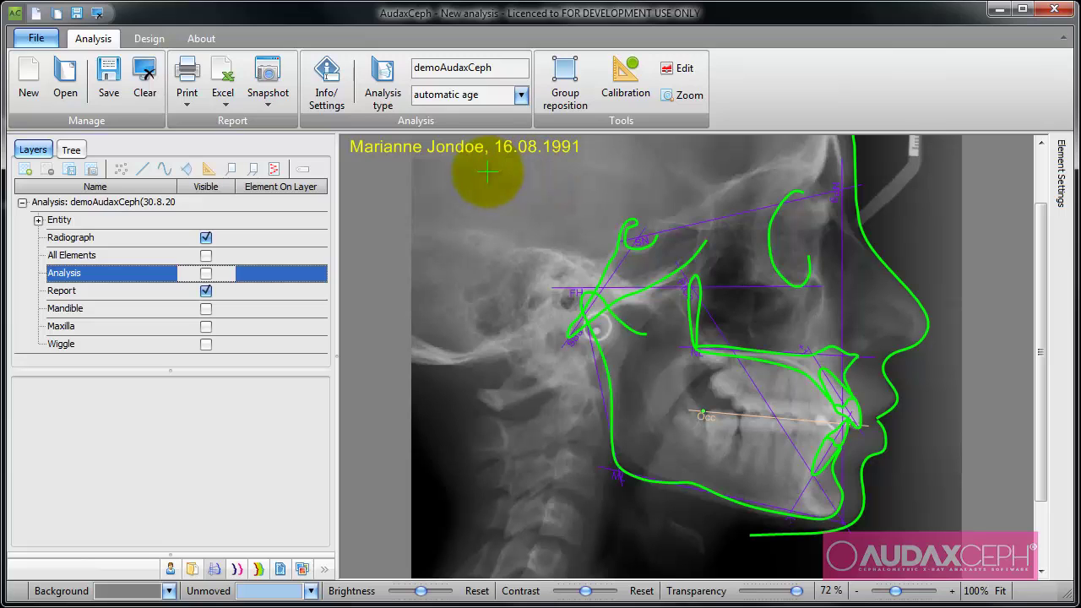
{"action": "left_click_drag", "start_coordinate": [557, 214], "coordinate": [565, 242]}
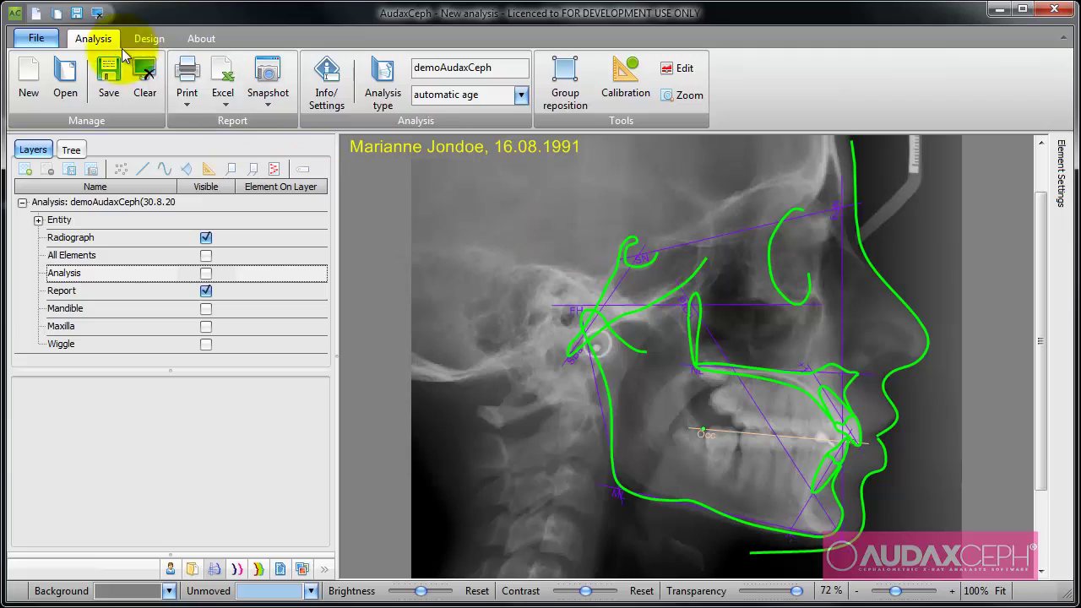
{"action": "left_click", "coordinate": [76, 13]}
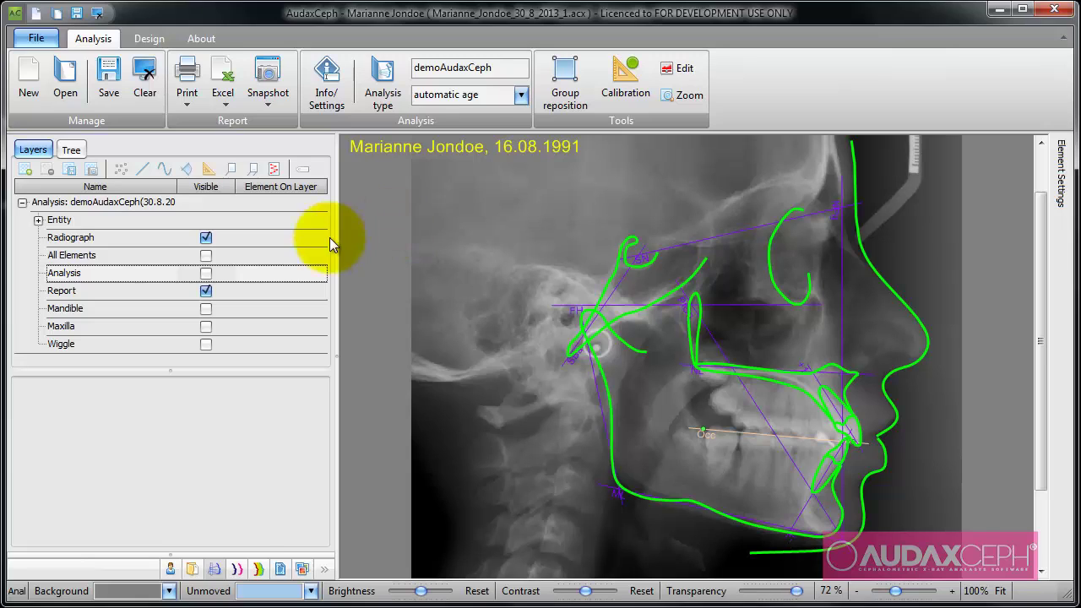
- Open the DefaultPDF report from the patient's analysis documents and look through its pages
{"action": "left_click", "coordinate": [193, 571]}
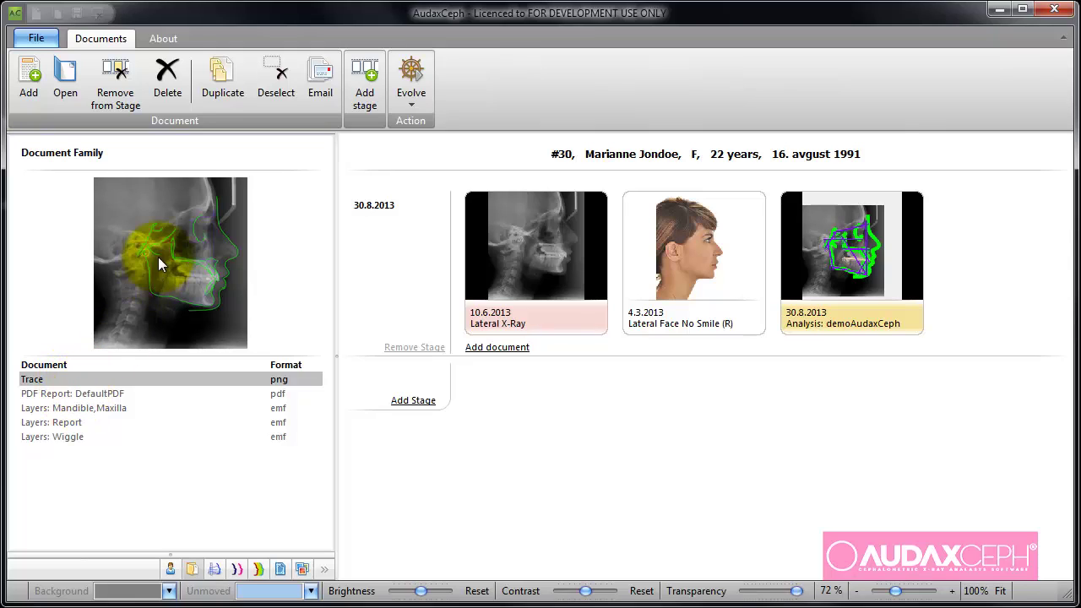
{"action": "left_click", "coordinate": [106, 392]}
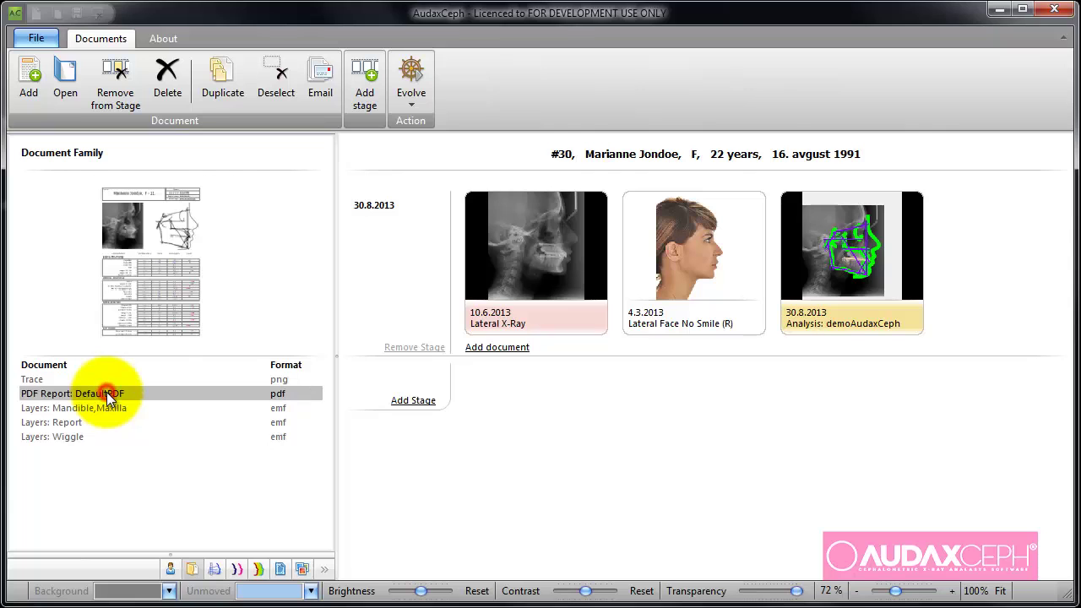
{"action": "double_click", "coordinate": [106, 392]}
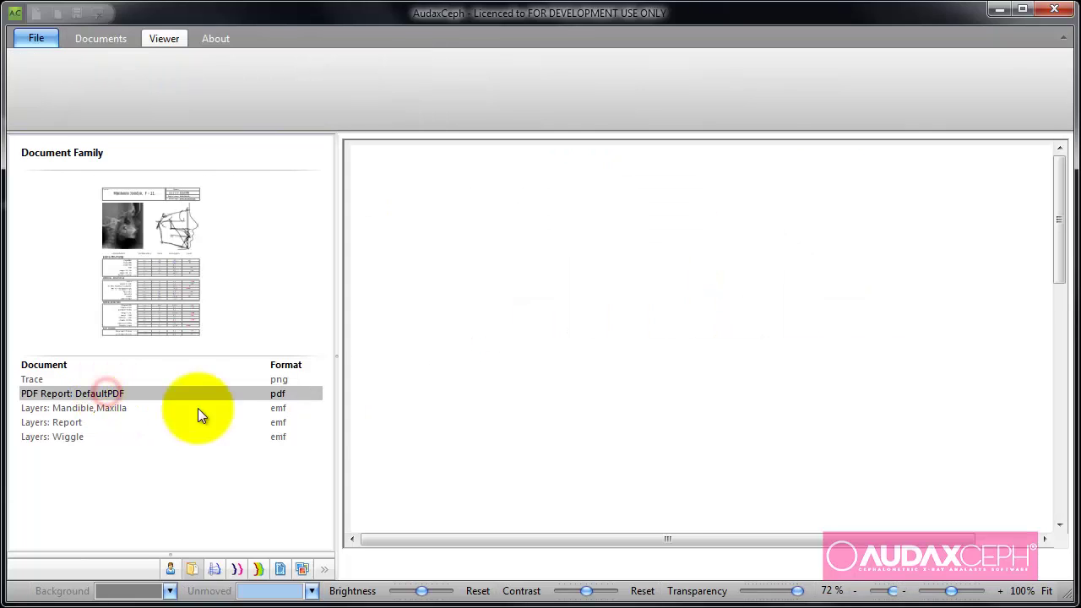
{"action": "scroll", "coordinate": [753, 423], "scroll_direction": "down", "scroll_amount": 3}
{"action": "scroll", "coordinate": [758, 429], "scroll_direction": "down", "scroll_amount": 3}
{"action": "scroll", "coordinate": [755, 429], "scroll_direction": "up", "scroll_amount": 8}
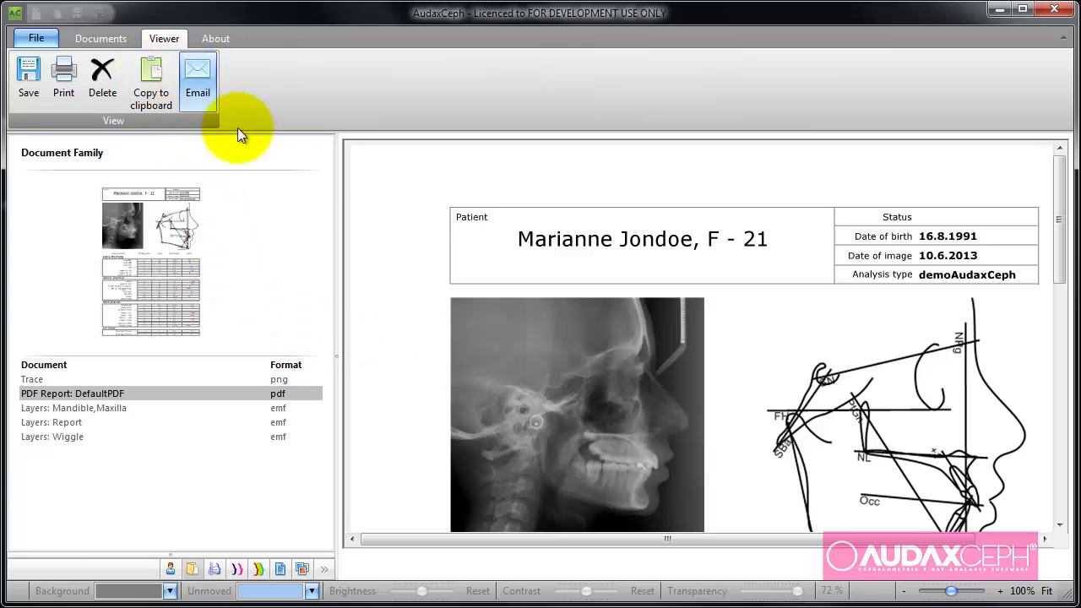
- View the exported Mandible,Maxilla layer drawing up close and the Report layer drawing
{"action": "left_click", "coordinate": [100, 409]}
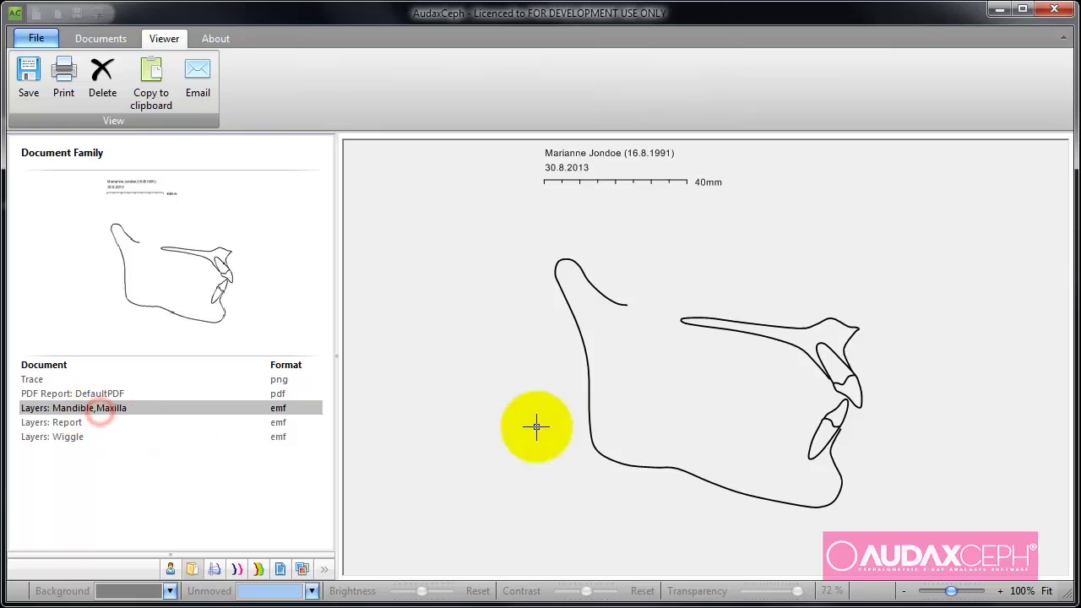
{"action": "left_click", "coordinate": [470, 420]}
{"action": "scroll", "coordinate": [536, 395], "scroll_direction": "up", "scroll_amount": 3}
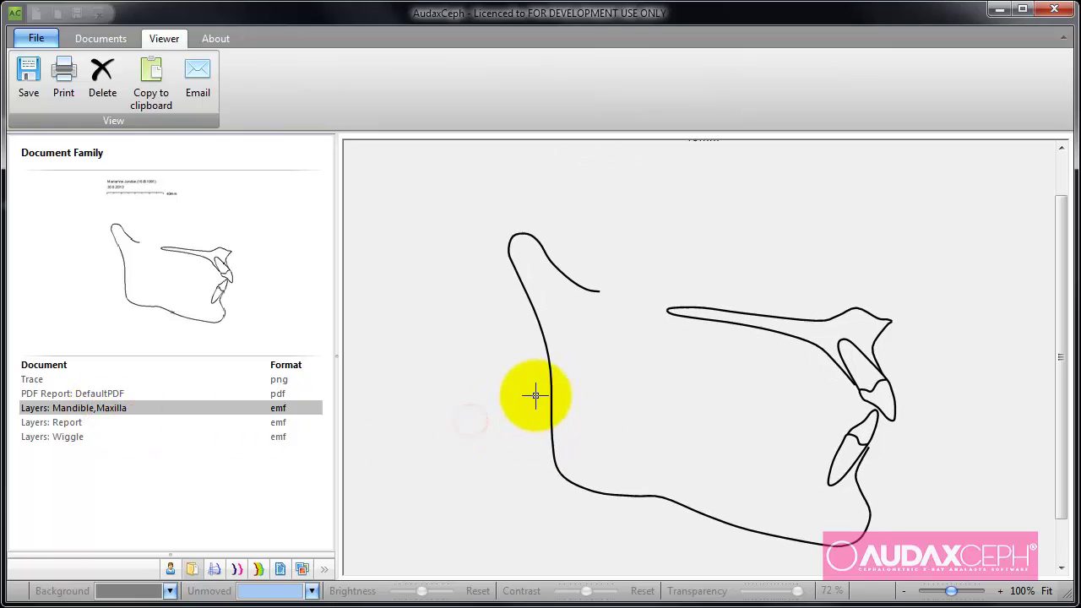
{"action": "scroll", "coordinate": [535, 395], "scroll_direction": "down", "scroll_amount": 3}
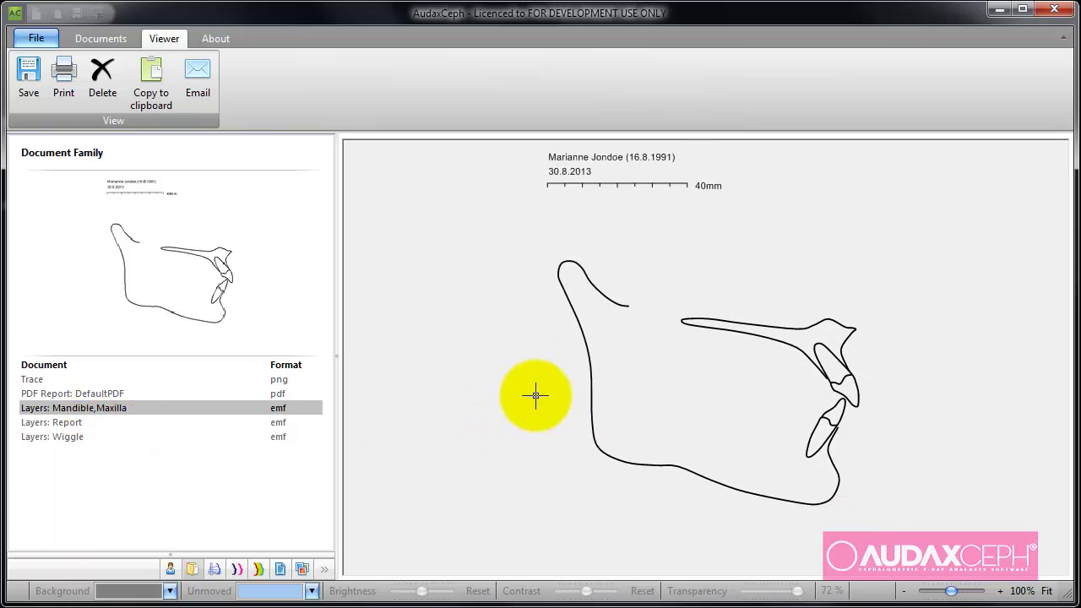
{"action": "left_click", "coordinate": [76, 422]}
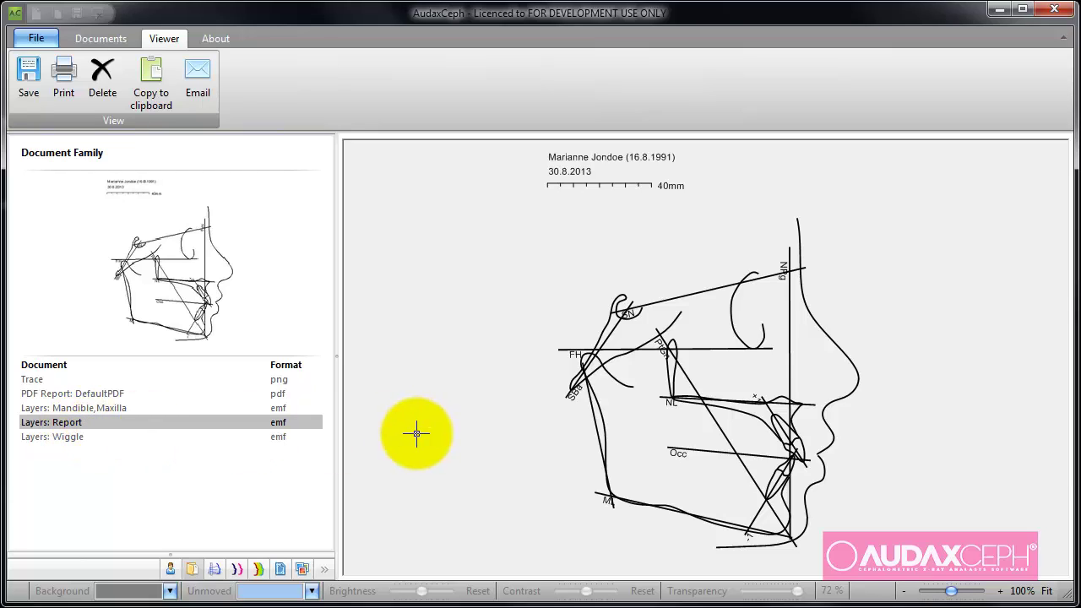